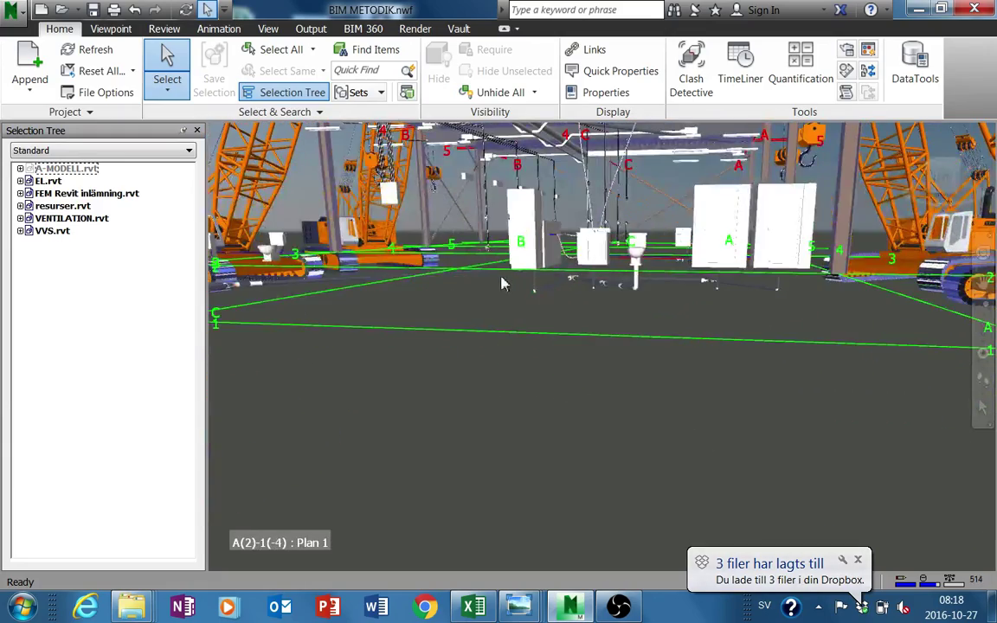
Select one Apparatdosa 70_flex electrical box hanging near grid line 3 in the model
{"action": "middle_click_drag", "start_coordinate": [502, 283], "coordinate": [529, 298], "text": "shift"}
{"action": "mouse_move", "coordinate": [604, 307]}
{"action": "middle_mouse_down", "text": "shift"}
{"action": "mouse_move", "coordinate": [466, 291]}
{"action": "mouse_move", "coordinate": [595, 285]}
{"action": "middle_mouse_up", "text": "shift"}
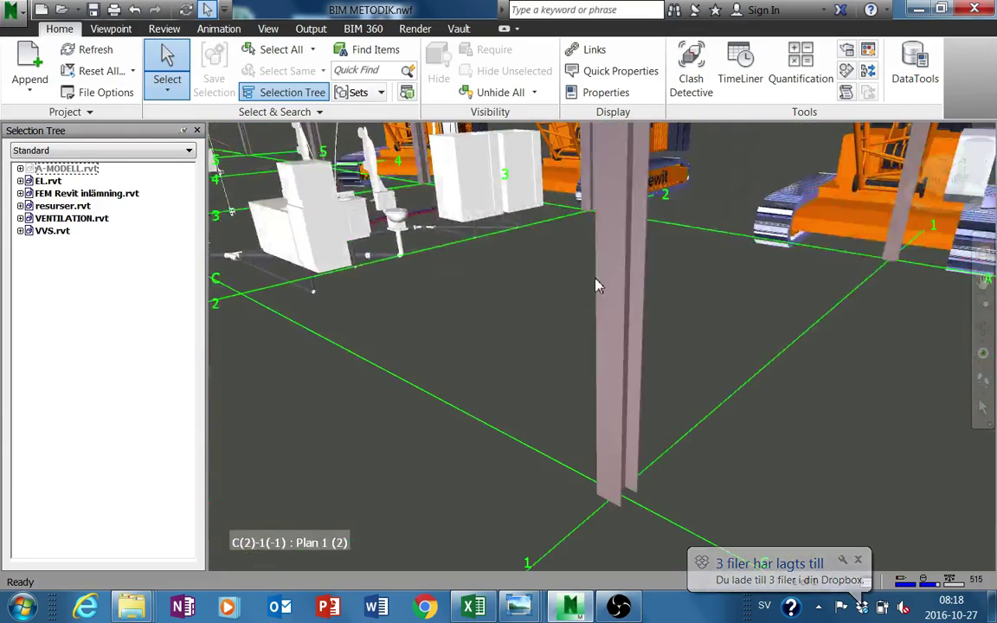
{"action": "middle_click_drag", "start_coordinate": [432, 305], "coordinate": [809, 346]}
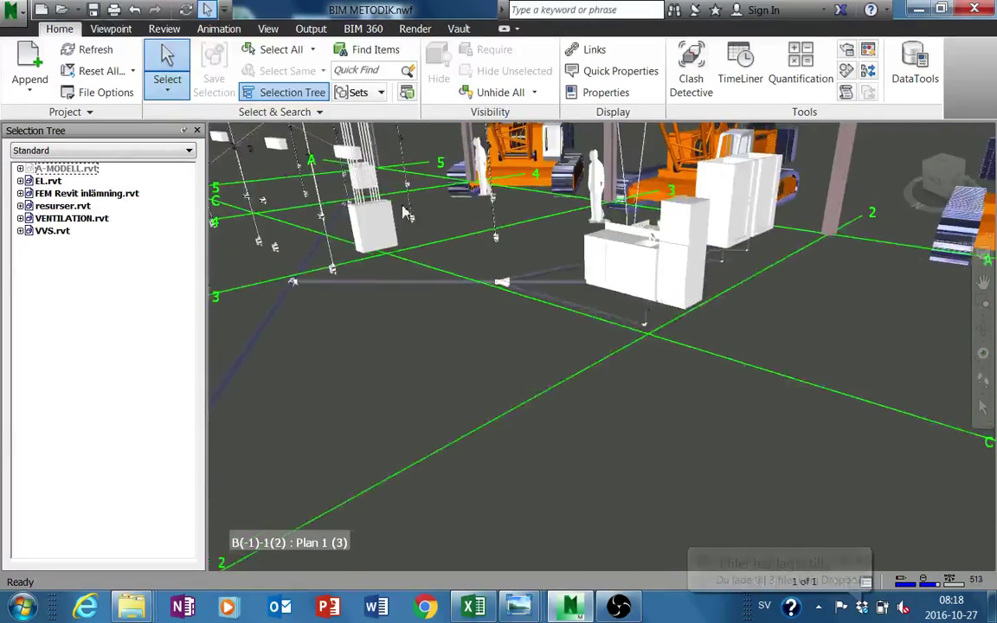
{"action": "scroll", "coordinate": [400, 208], "scroll_direction": "up", "scroll_amount": 3}
{"action": "scroll", "coordinate": [593, 260], "scroll_direction": "up", "scroll_amount": 5}
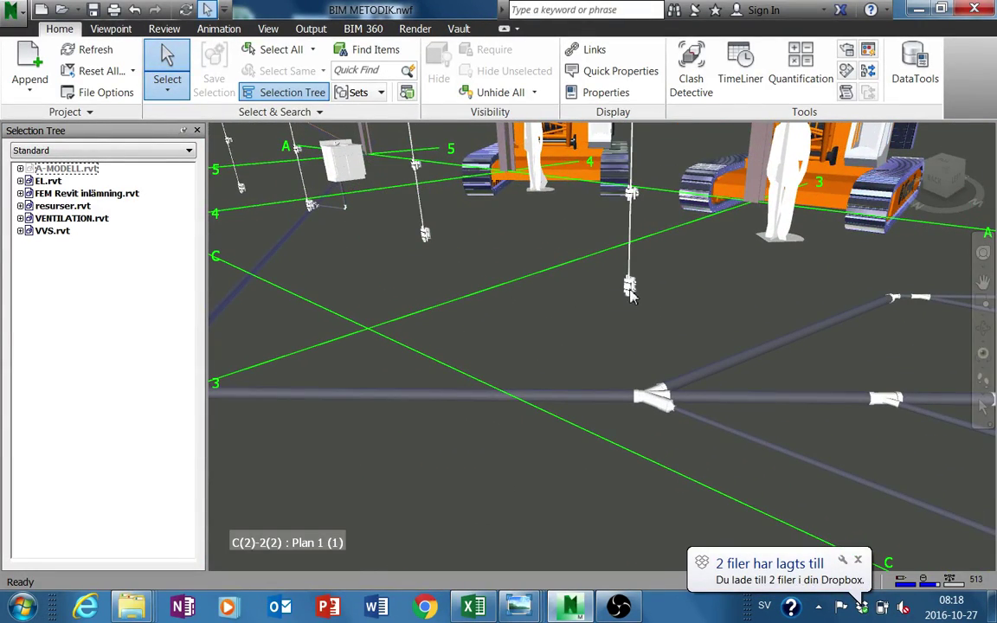
{"action": "left_click", "coordinate": [628, 288]}
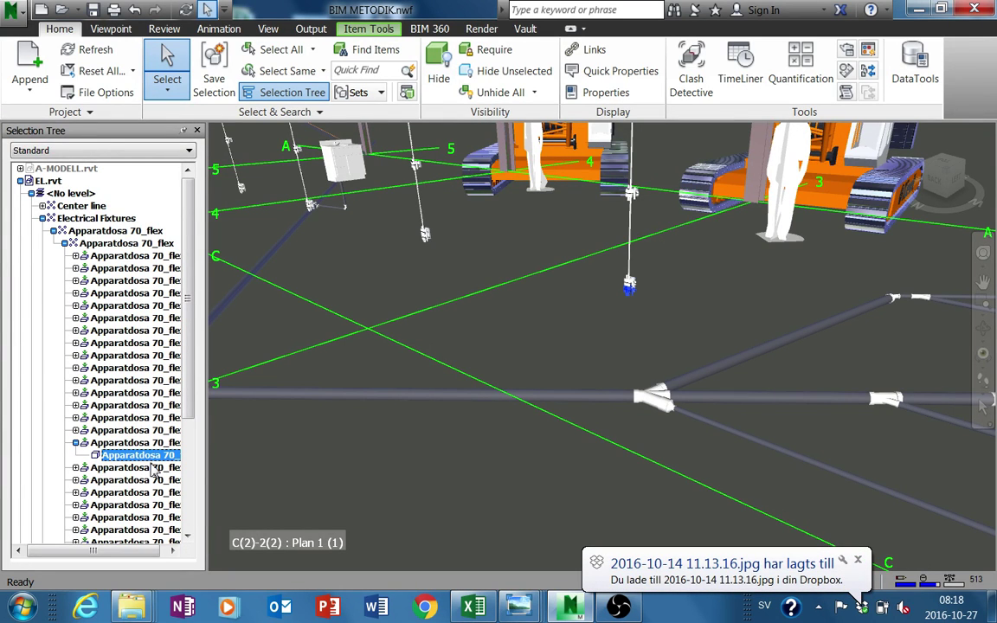
Examine the selected electrical box in relation to the surrounding installations, fixtures and grid lines
{"action": "middle_click_drag", "start_coordinate": [406, 374], "coordinate": [382, 334]}
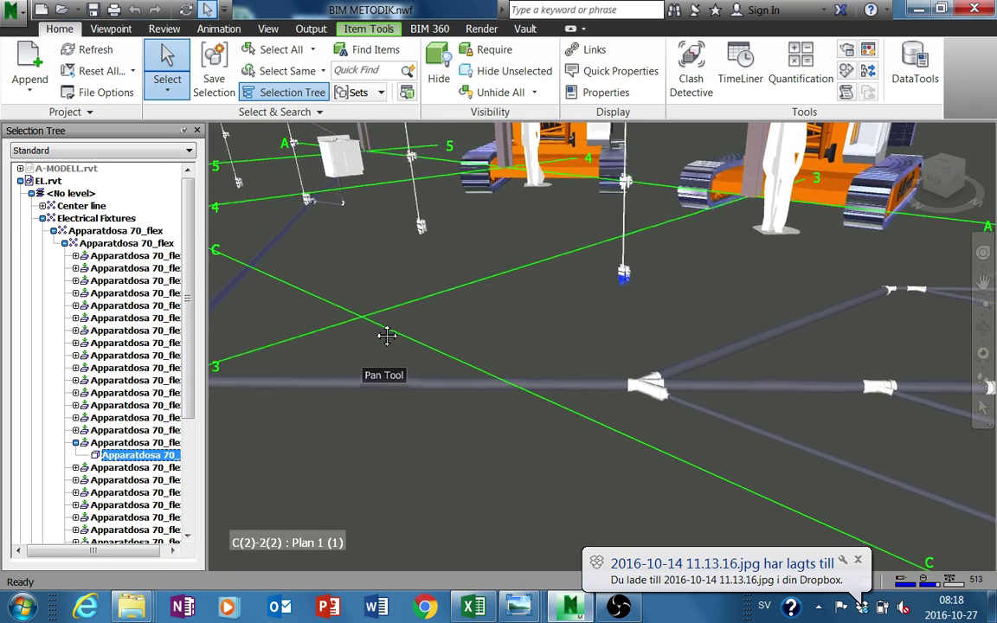
{"action": "scroll", "coordinate": [383, 334], "scroll_direction": "down", "scroll_amount": 4}
{"action": "scroll", "coordinate": [391, 347], "scroll_direction": "down", "scroll_amount": 3}
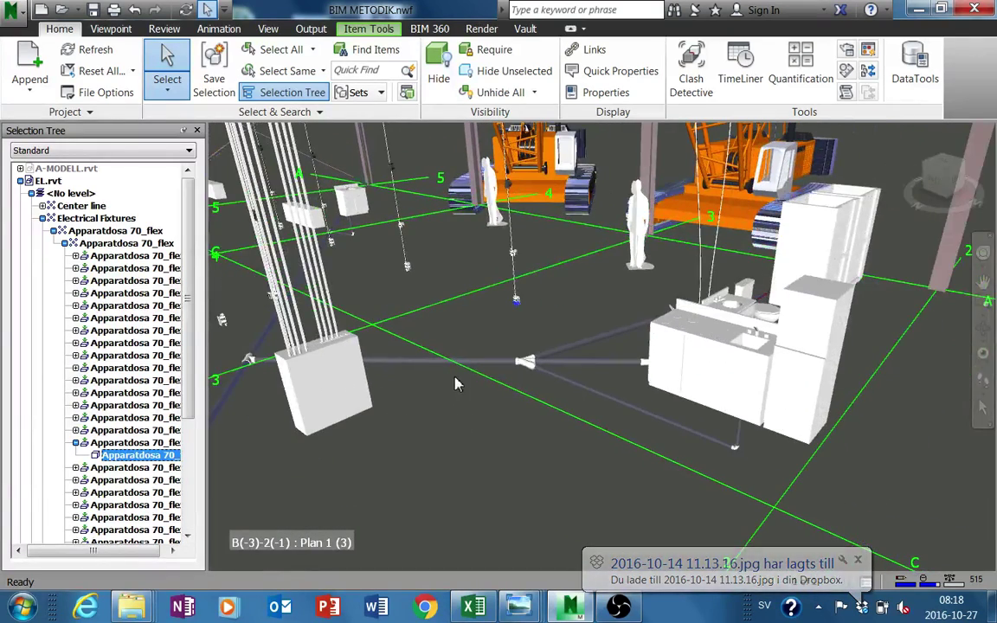
{"action": "middle_click_drag", "start_coordinate": [468, 370], "coordinate": [448, 378], "text": "shift"}
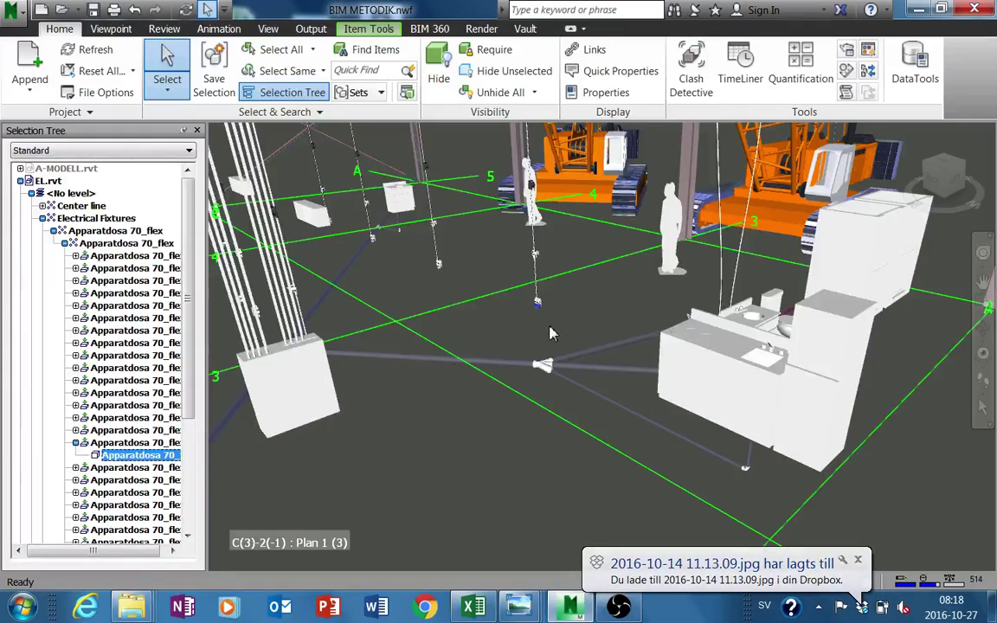
{"action": "scroll", "coordinate": [546, 329], "scroll_direction": "down", "scroll_amount": 3}
{"action": "middle_click_drag", "start_coordinate": [502, 316], "coordinate": [503, 318], "text": "shift"}
{"action": "scroll", "coordinate": [519, 363], "scroll_direction": "up", "scroll_amount": 5}
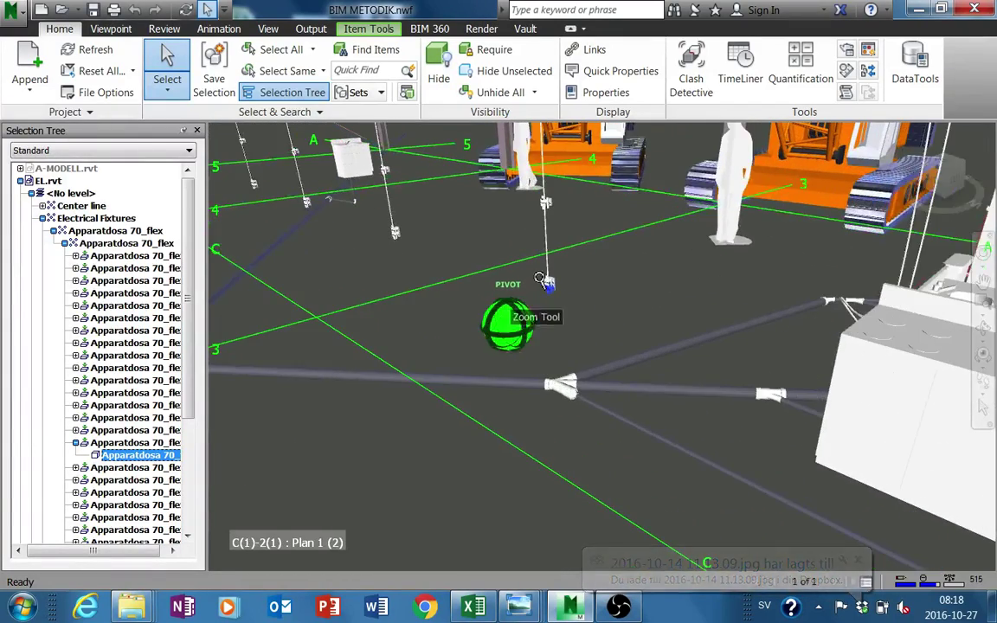
{"action": "scroll", "coordinate": [538, 286], "scroll_direction": "down", "scroll_amount": 5}
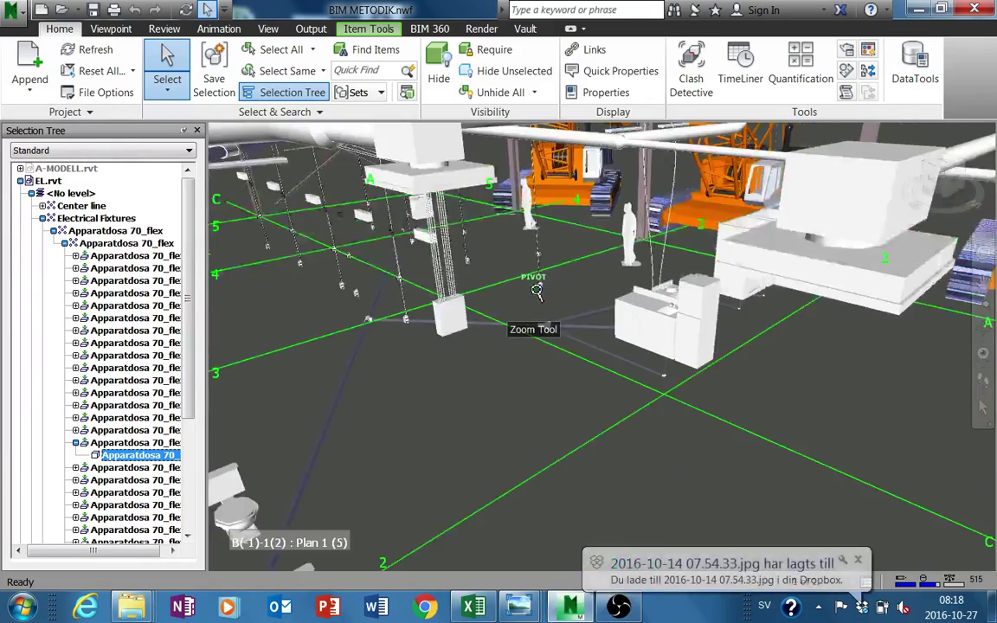
{"action": "middle_click_drag", "start_coordinate": [537, 291], "coordinate": [534, 277], "text": "shift"}
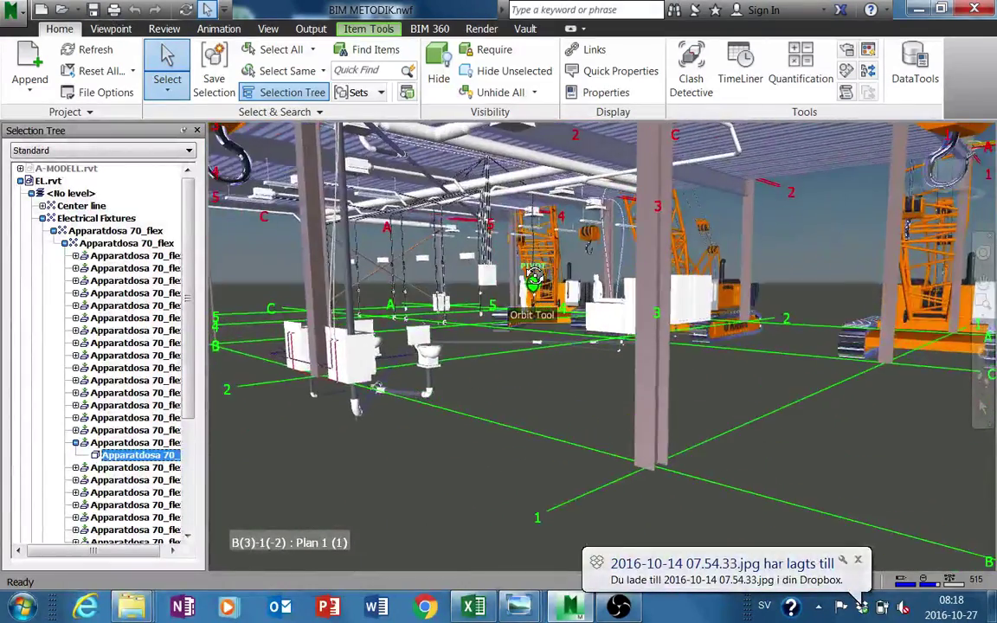
Select the whole Apparatdosa 70_flex group under Electrical Fixtures in EL.rvt and hide all unselected items
{"action": "left_click", "coordinate": [115, 231]}
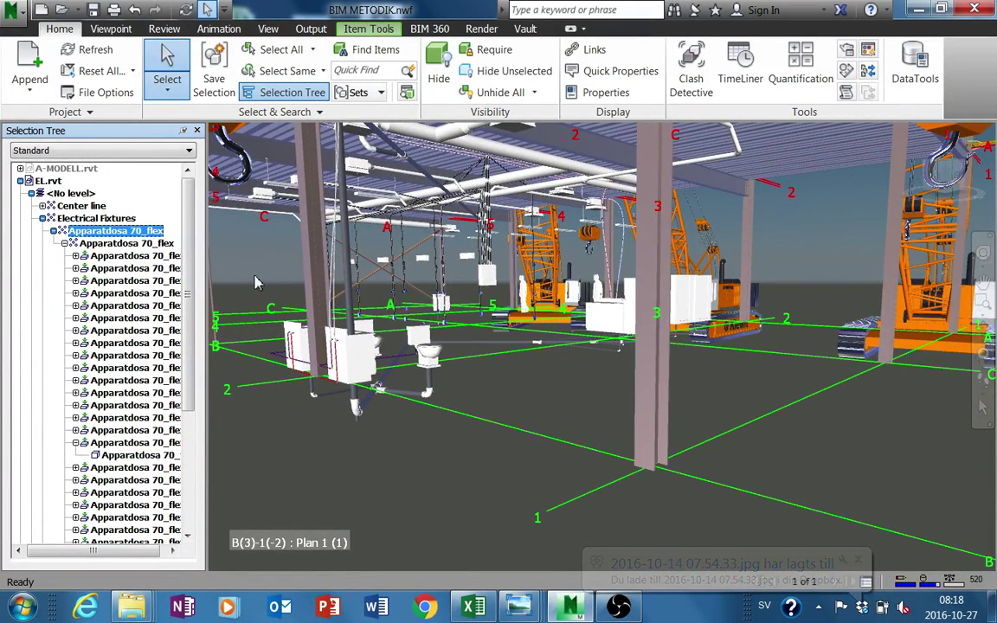
{"action": "scroll", "coordinate": [255, 282], "scroll_direction": "up", "scroll_amount": 3}
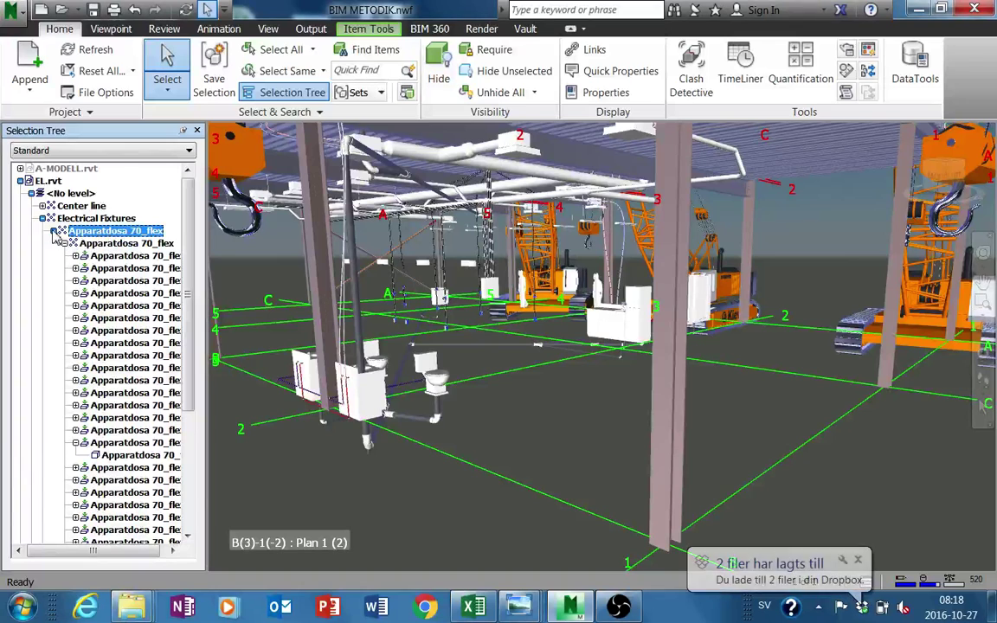
{"action": "right_click", "coordinate": [114, 241]}
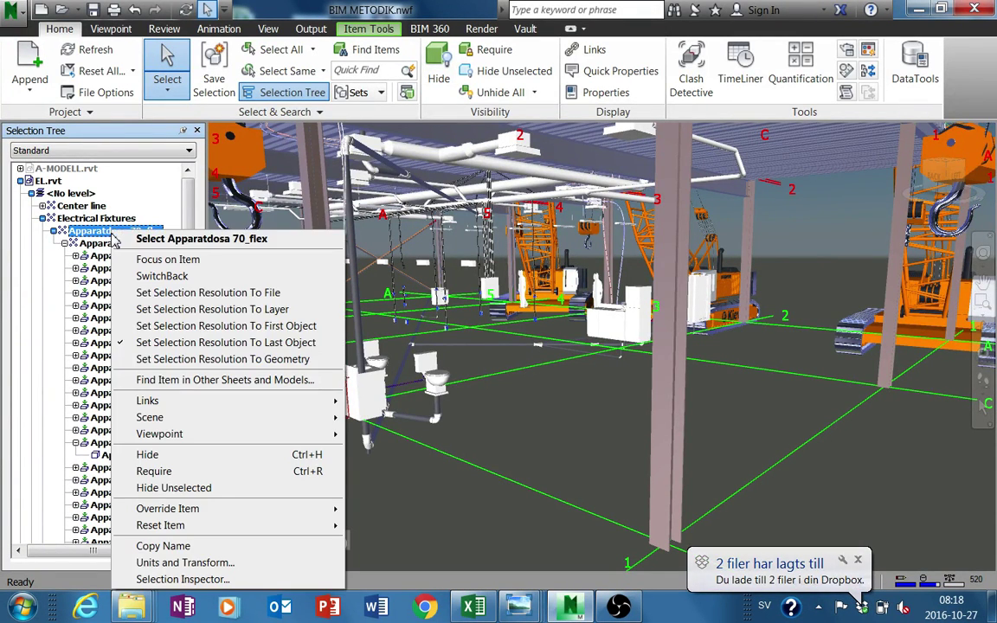
{"action": "left_click", "coordinate": [173, 487]}
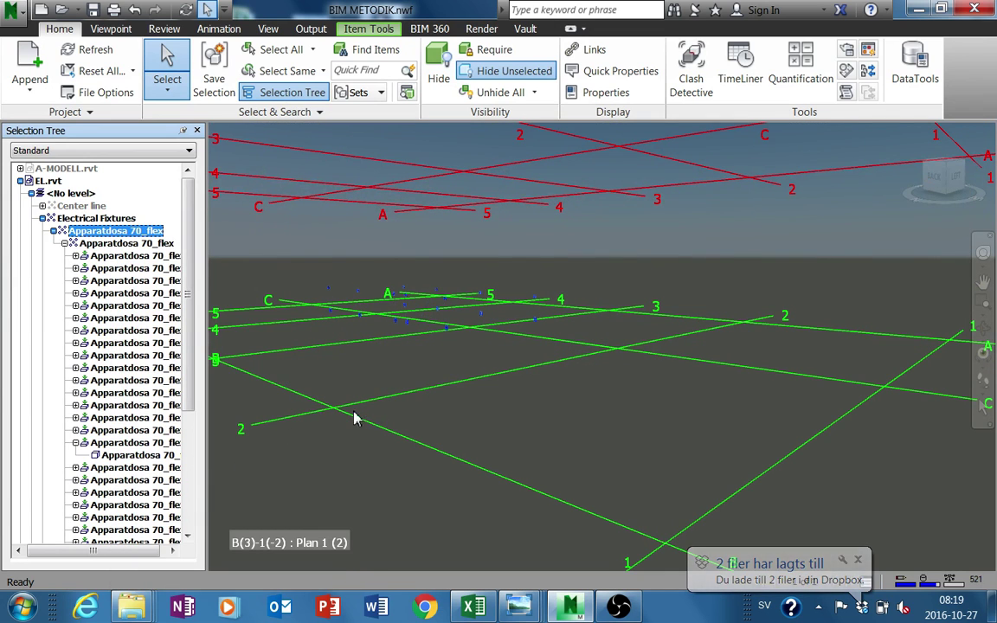
Clear the selection and examine how the isolated electrical boxes are distributed over the grid
{"action": "left_click", "coordinate": [471, 407]}
{"action": "scroll", "coordinate": [476, 403], "scroll_direction": "down", "scroll_amount": 5}
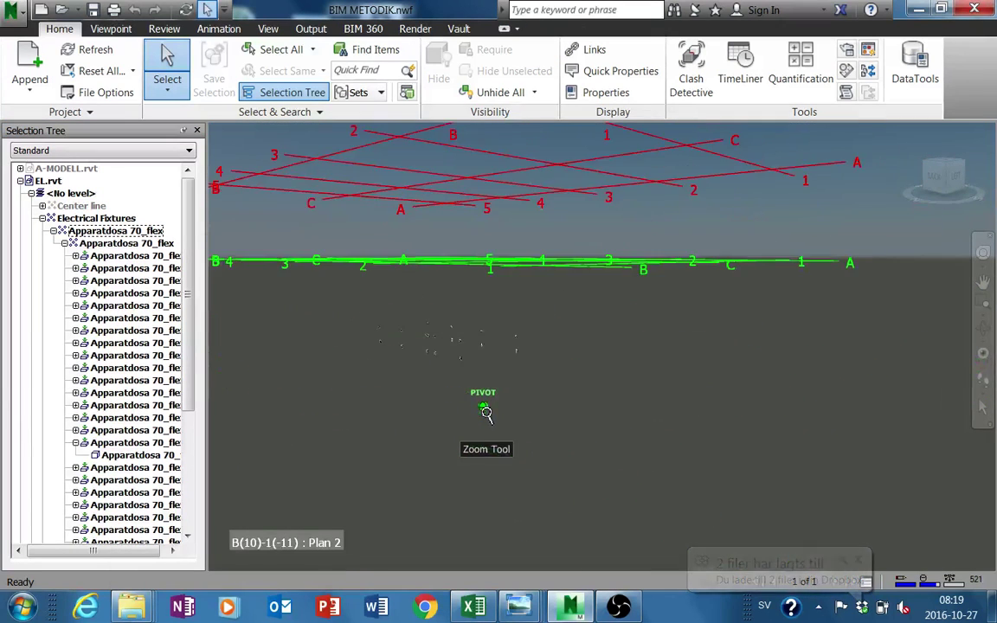
{"action": "middle_click_drag", "start_coordinate": [487, 402], "coordinate": [514, 396], "text": "shift"}
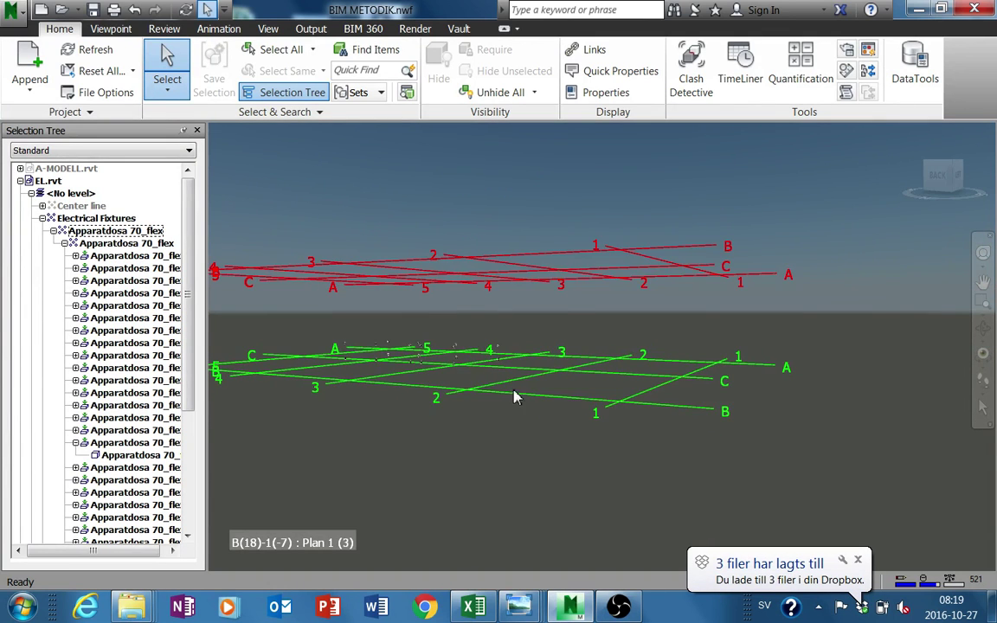
{"action": "scroll", "coordinate": [563, 323], "scroll_direction": "up", "scroll_amount": 4}
{"action": "middle_click_drag", "start_coordinate": [398, 428], "coordinate": [749, 362]}
{"action": "scroll", "coordinate": [510, 369], "scroll_direction": "up", "scroll_amount": 3}
{"action": "scroll", "coordinate": [573, 368], "scroll_direction": "up", "scroll_amount": 1}
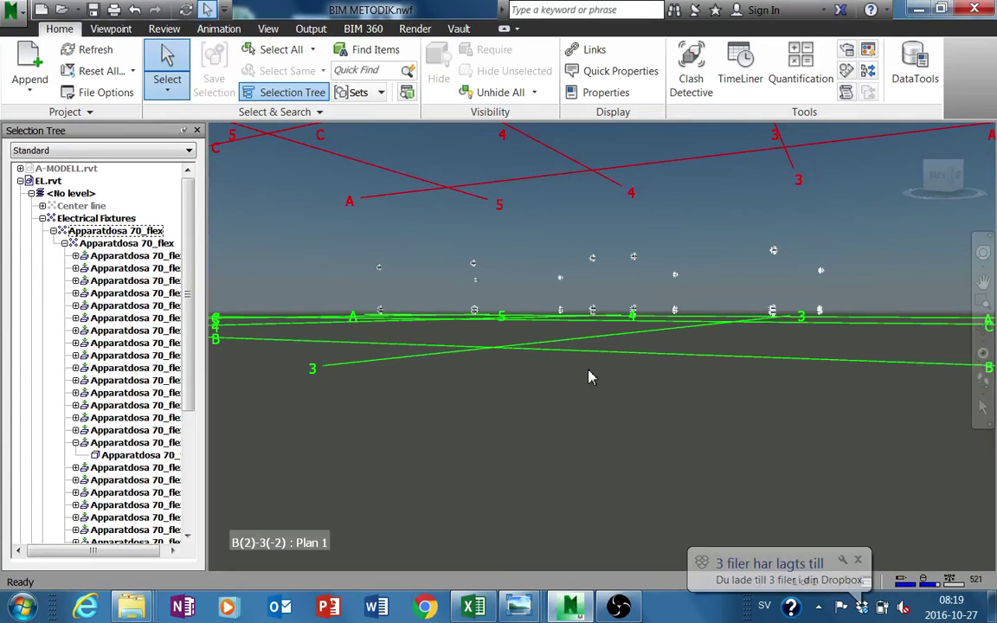
{"action": "middle_click_drag", "start_coordinate": [589, 387], "coordinate": [581, 383], "text": "shift"}
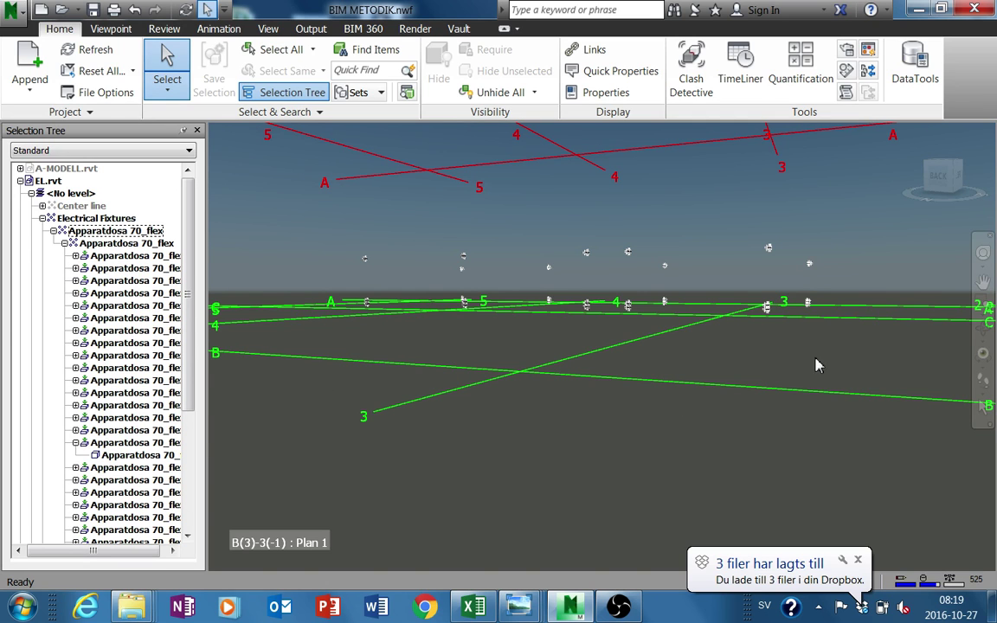
Switch to the Select Box tool and select all isolated Apparatdosa 70_flex boxes with a rectangle
{"action": "left_click", "coordinate": [768, 314]}
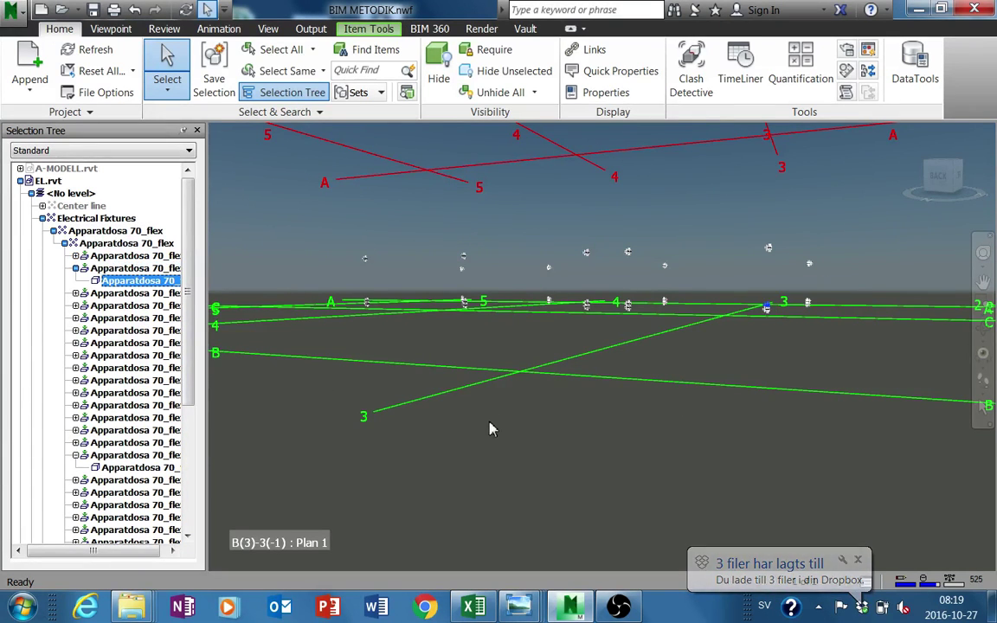
{"action": "left_click", "coordinate": [463, 441]}
{"action": "left_click", "coordinate": [167, 95]}
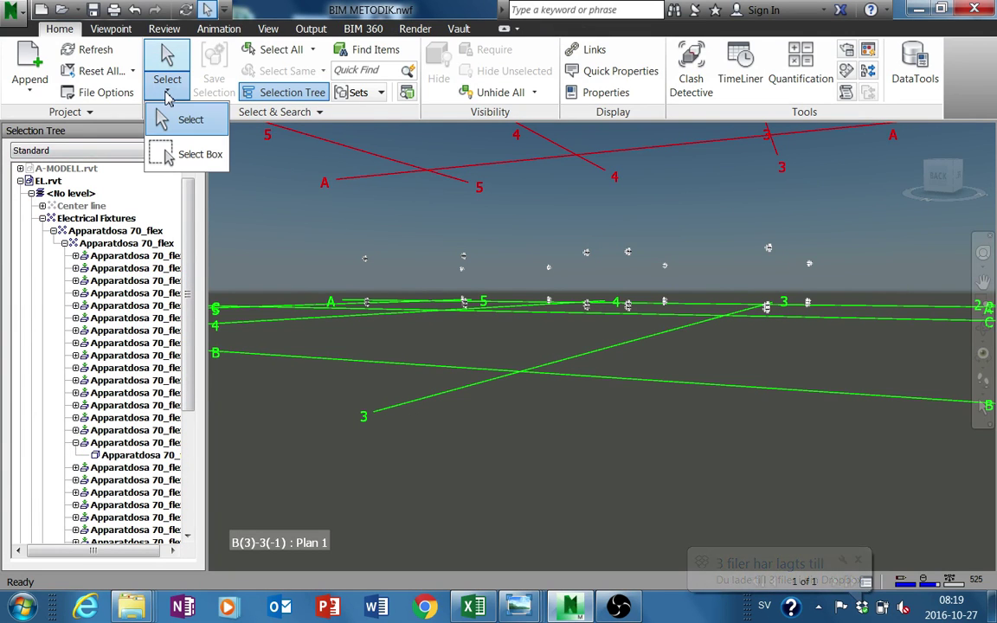
{"action": "left_click", "coordinate": [186, 156]}
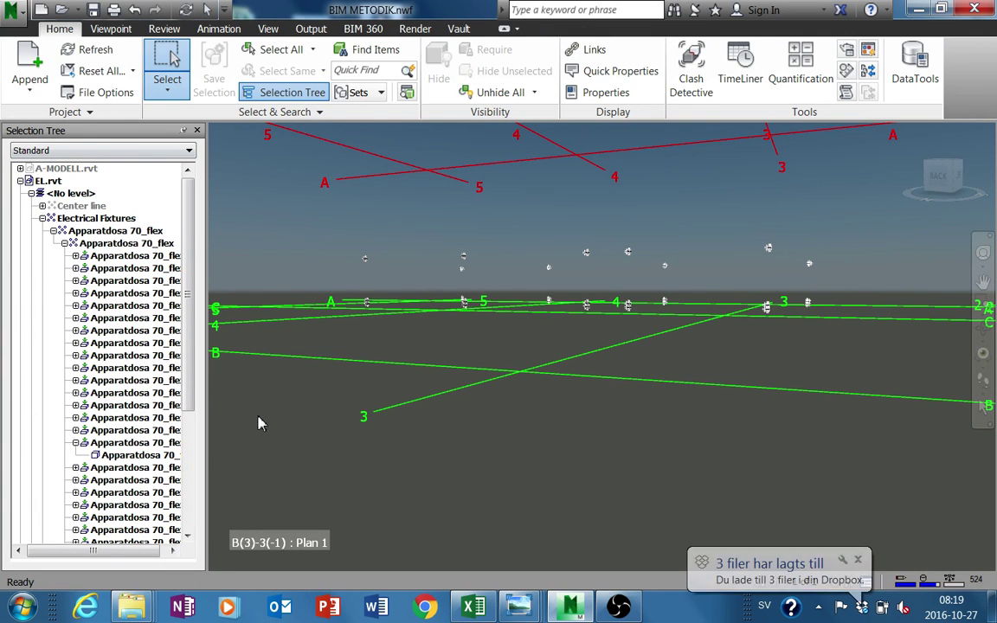
{"action": "left_click", "coordinate": [167, 95]}
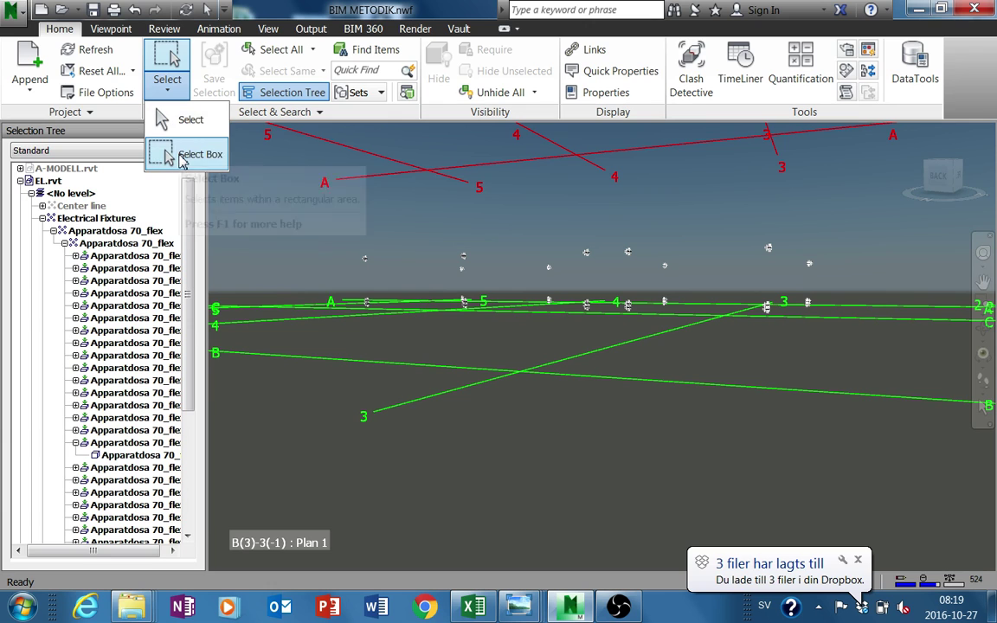
{"action": "left_click", "coordinate": [292, 415]}
{"action": "left_click_drag", "start_coordinate": [625, 272], "coordinate": [822, 329]}
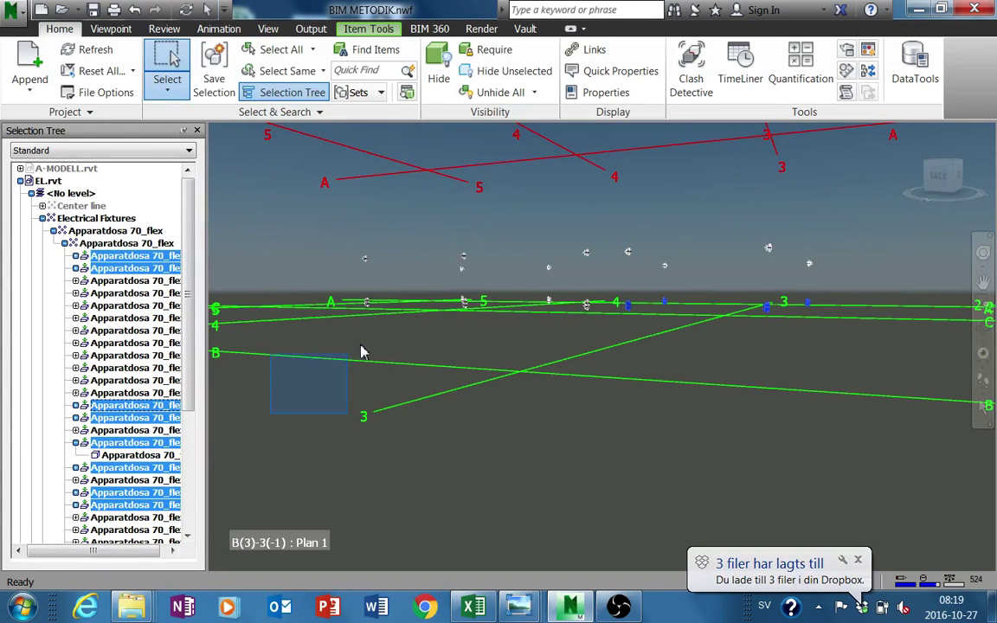
{"action": "left_click_drag", "start_coordinate": [362, 353], "coordinate": [870, 173]}
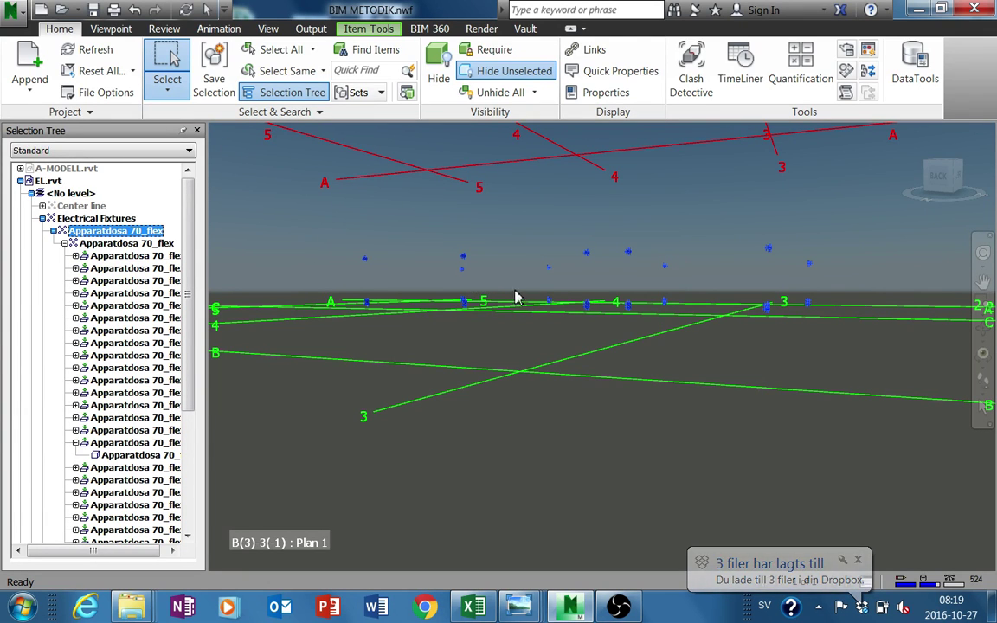
Open the Sets window, shrink it and place it over the lower part of the model view beside the boxes
{"action": "middle_click_drag", "start_coordinate": [487, 372], "coordinate": [529, 357]}
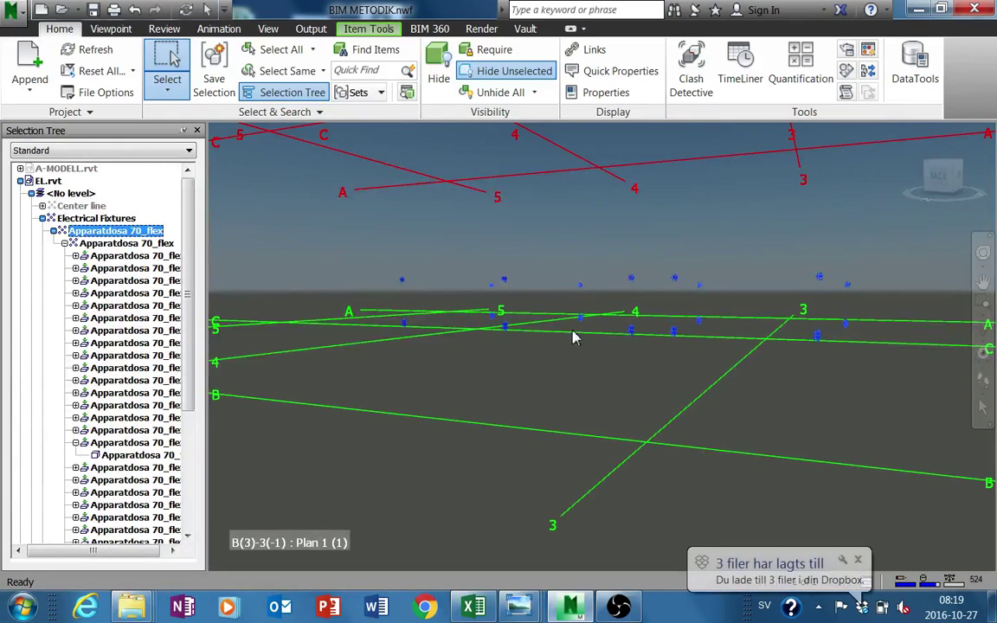
{"action": "scroll", "coordinate": [633, 333], "scroll_direction": "down", "scroll_amount": 1}
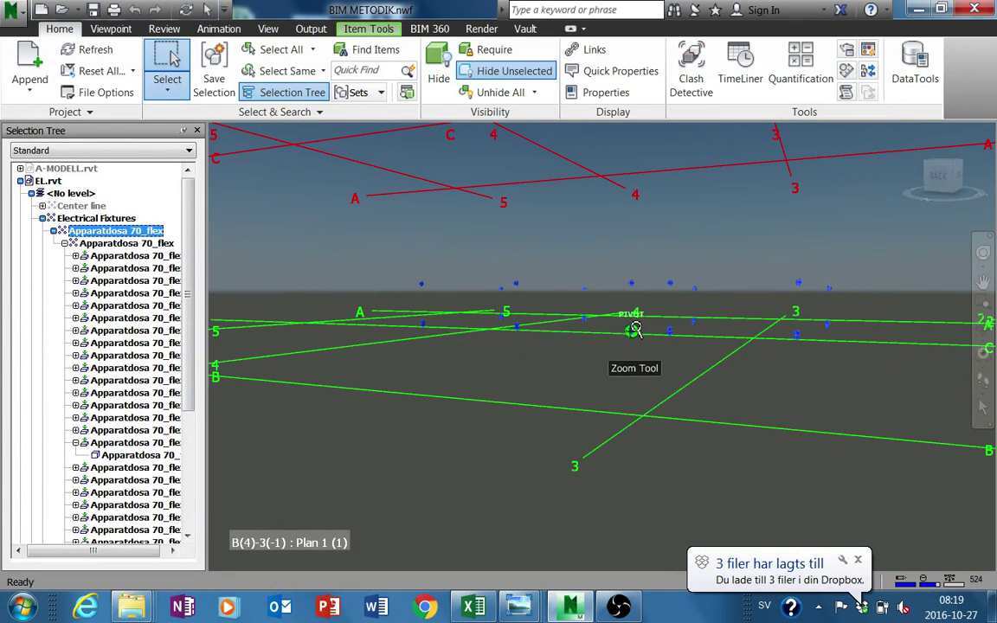
{"action": "scroll", "coordinate": [641, 329], "scroll_direction": "down", "scroll_amount": 1}
{"action": "mouse_move", "coordinate": [651, 332]}
{"action": "middle_mouse_down", "text": "shift"}
{"action": "mouse_move", "coordinate": [652, 323]}
{"action": "mouse_move", "coordinate": [692, 319]}
{"action": "middle_mouse_up", "text": "shift"}
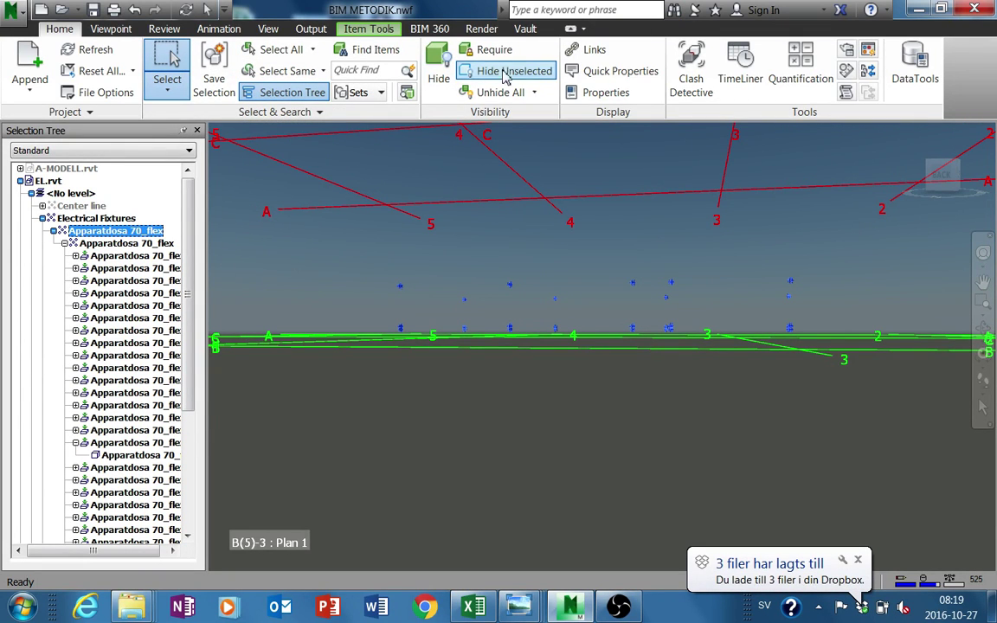
{"action": "left_click", "coordinate": [268, 30]}
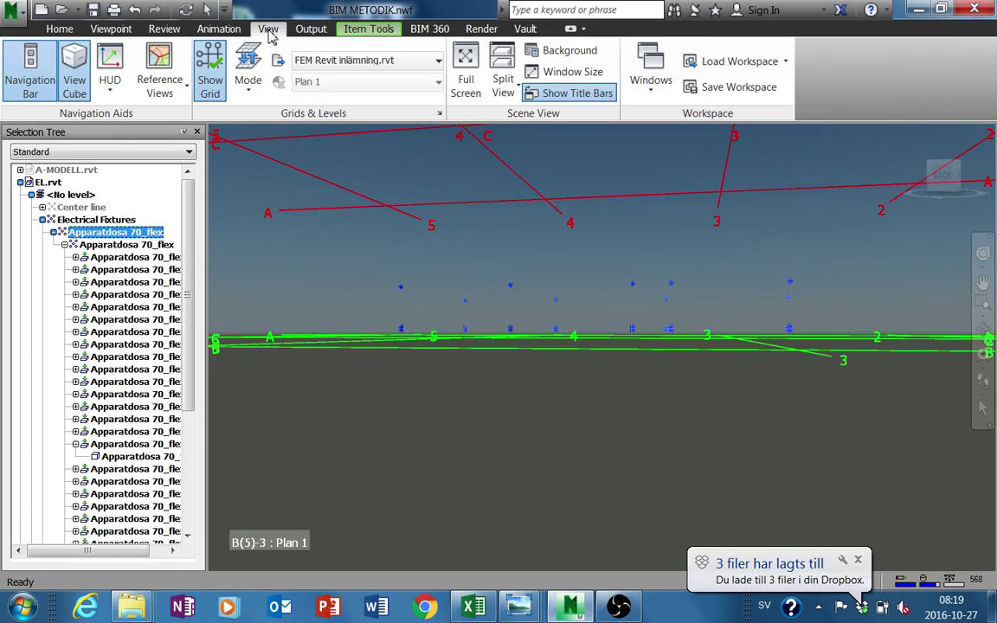
{"action": "left_click", "coordinate": [651, 86]}
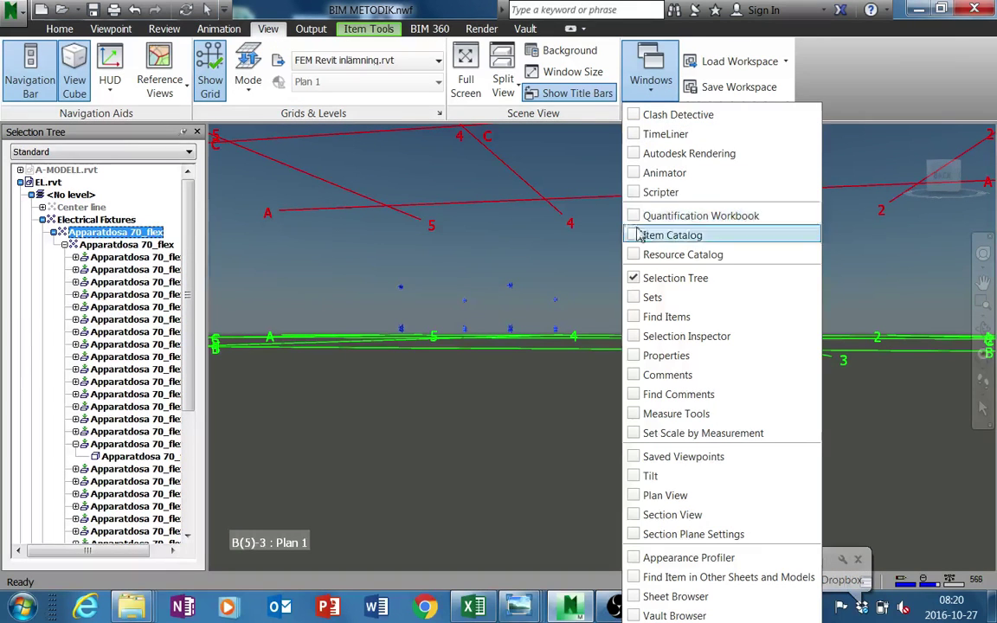
{"action": "left_click", "coordinate": [641, 296]}
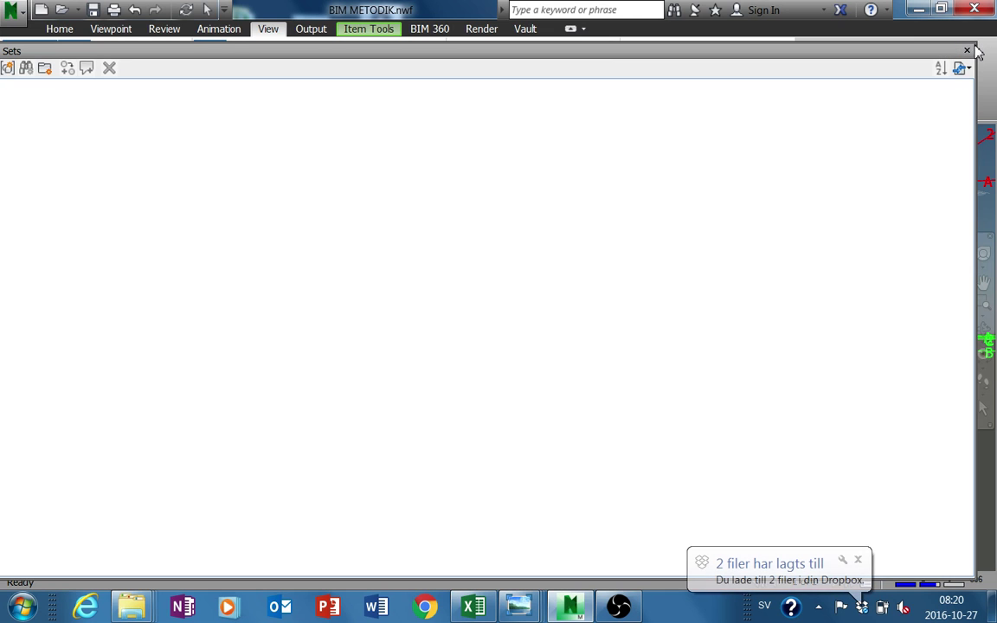
{"action": "left_click_drag", "start_coordinate": [974, 44], "coordinate": [427, 103]}
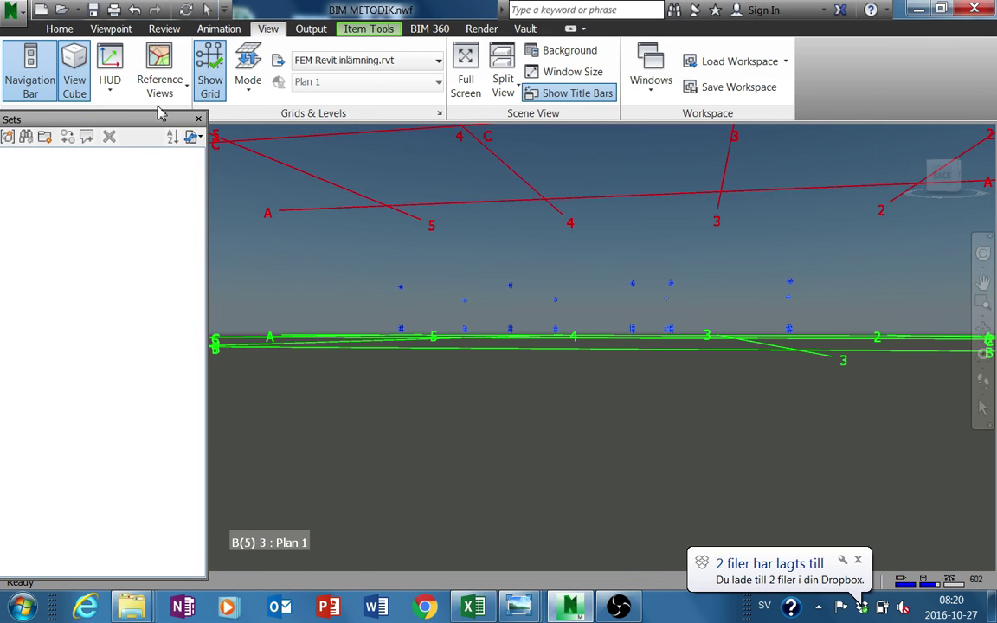
{"action": "left_click_drag", "start_coordinate": [165, 127], "coordinate": [891, 308]}
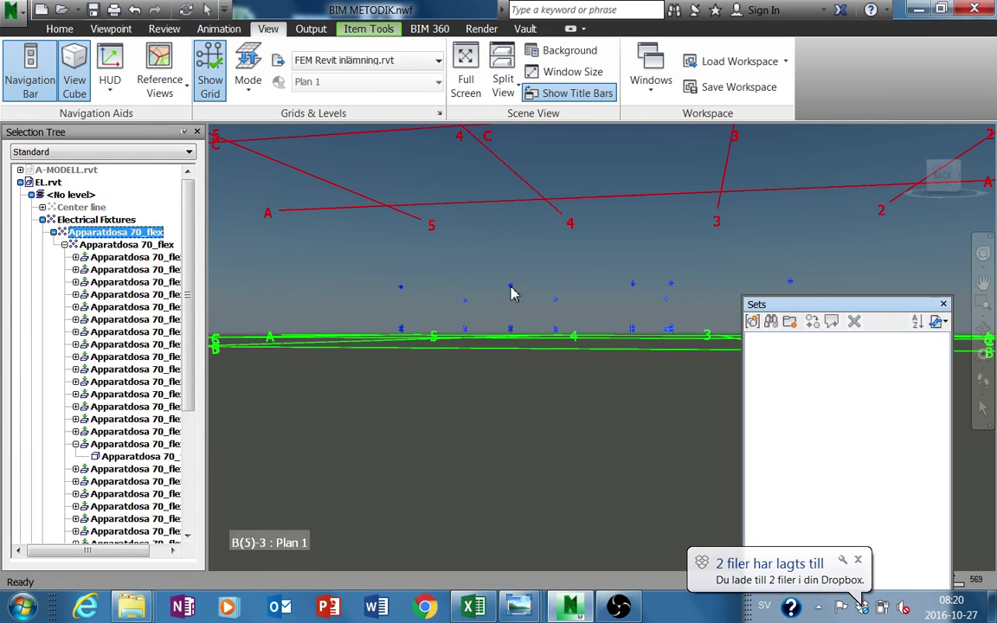
Reselect all the visible Apparatdosa 70_flex boxes with a selection rectangle around them
{"action": "left_click_drag", "start_coordinate": [511, 289], "coordinate": [775, 360]}
{"action": "left_click_drag", "start_coordinate": [533, 286], "coordinate": [511, 287]}
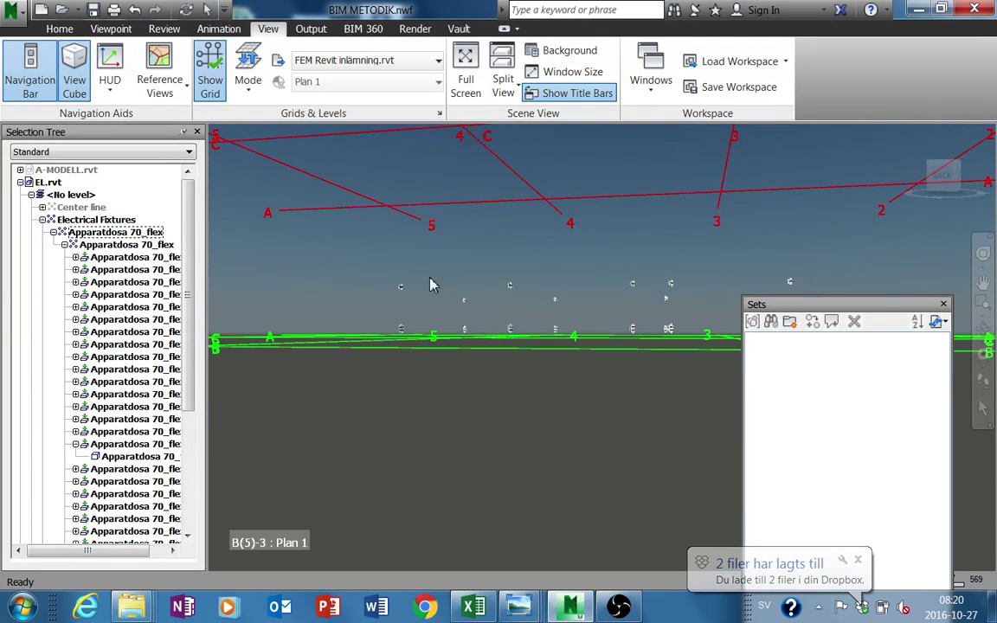
{"action": "left_click_drag", "start_coordinate": [339, 259], "coordinate": [859, 389]}
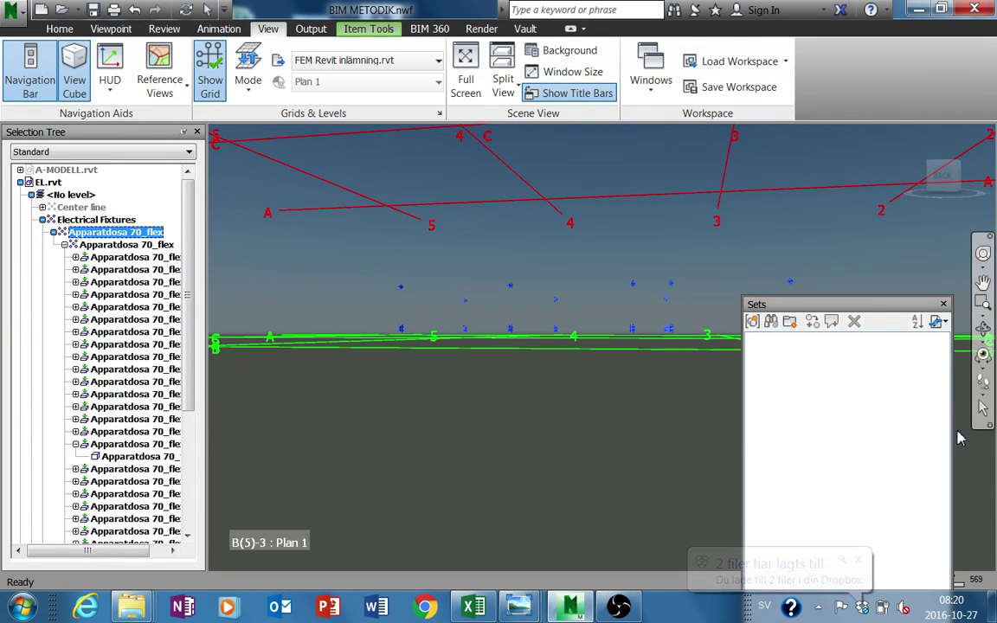
{"action": "left_click_drag", "start_coordinate": [633, 283], "coordinate": [365, 260]}
{"action": "left_click_drag", "start_coordinate": [358, 260], "coordinate": [901, 413]}
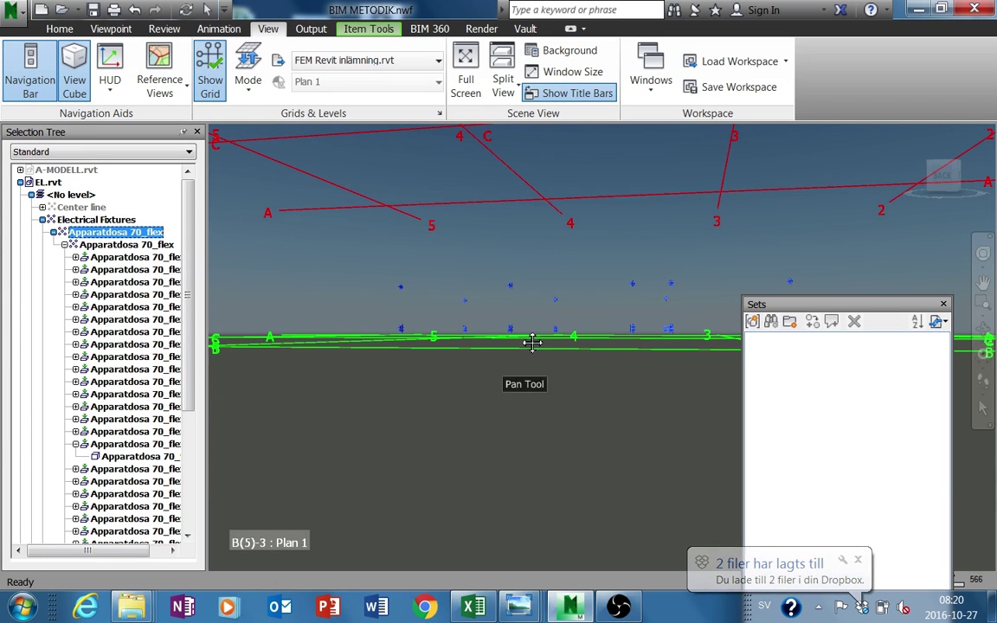
Save the selected boxes as a selection set named "apparatdosa plan 1" and move the Sets window lower in the view
{"action": "scroll", "coordinate": [540, 327], "scroll_direction": "up", "scroll_amount": 5}
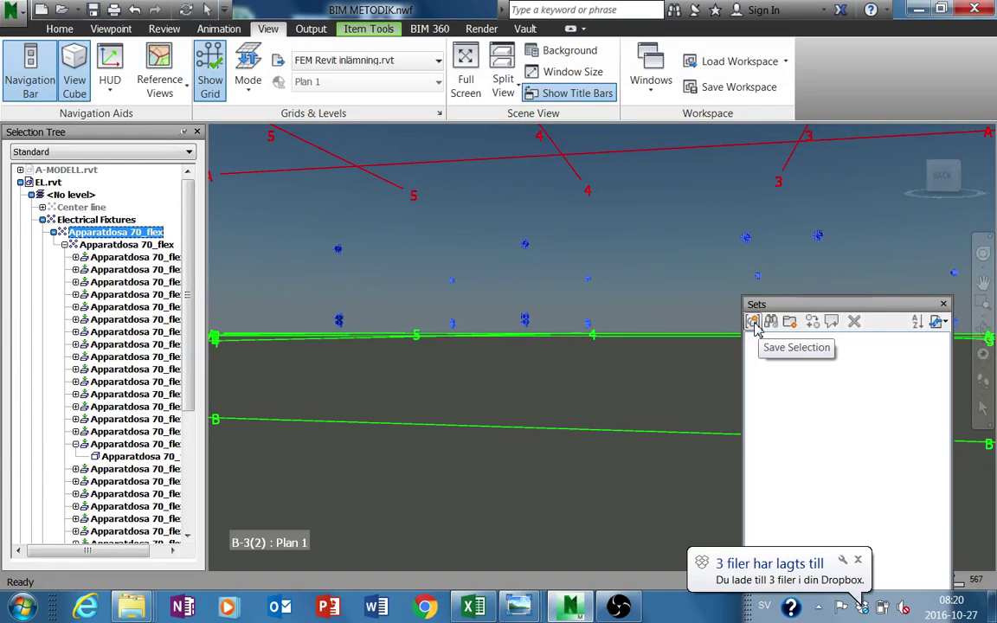
{"action": "left_click", "coordinate": [752, 322]}
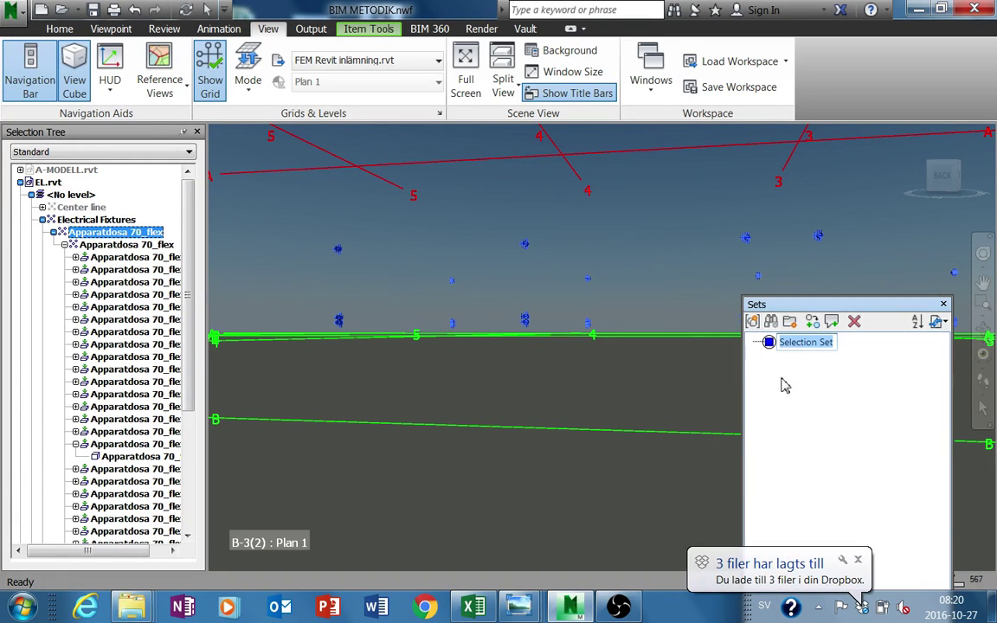
{"action": "type", "text": "apparatdosa plan 1"}
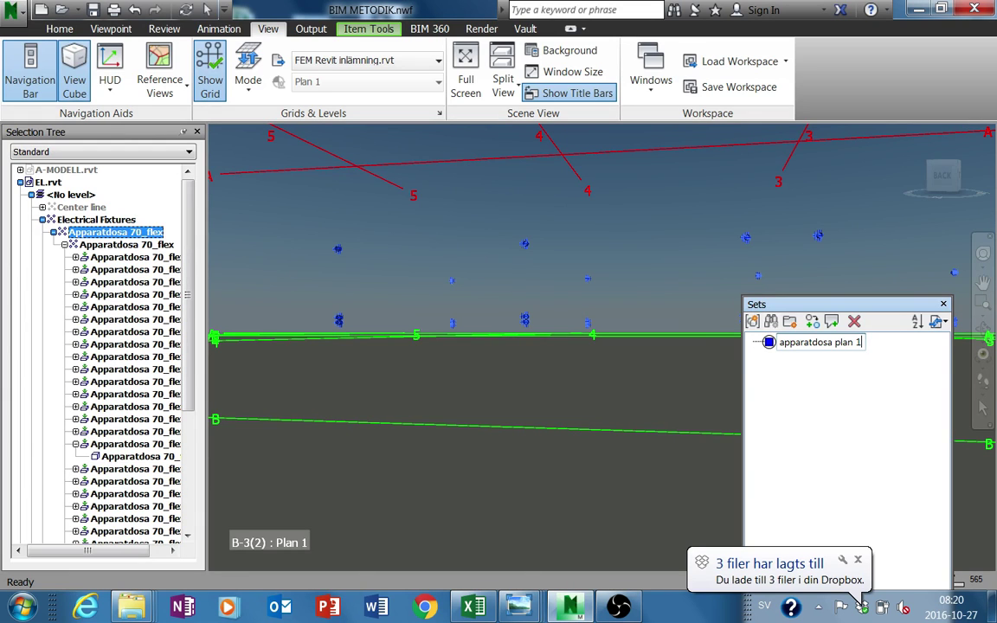
{"action": "key", "text": "Return"}
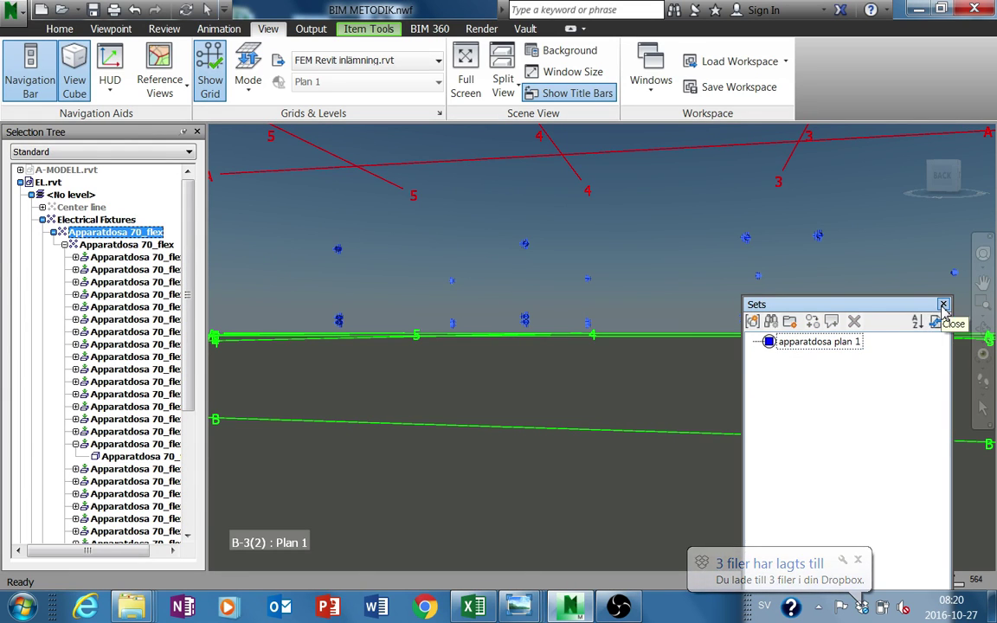
{"action": "left_click_drag", "start_coordinate": [870, 307], "coordinate": [894, 423]}
Reselect all the Apparatdosa 70_flex boxes and turn off Hide Unselected for them to bring back the whole model
{"action": "scroll", "coordinate": [461, 303], "scroll_direction": "down", "scroll_amount": 3}
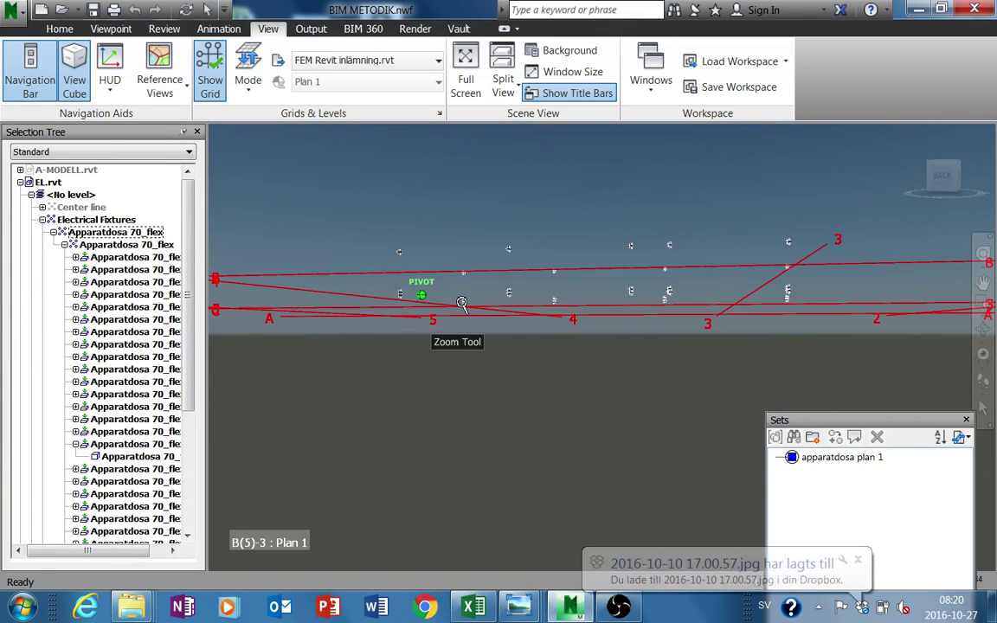
{"action": "scroll", "coordinate": [462, 303], "scroll_direction": "down", "scroll_amount": 1}
{"action": "scroll", "coordinate": [486, 313], "scroll_direction": "down", "scroll_amount": 1}
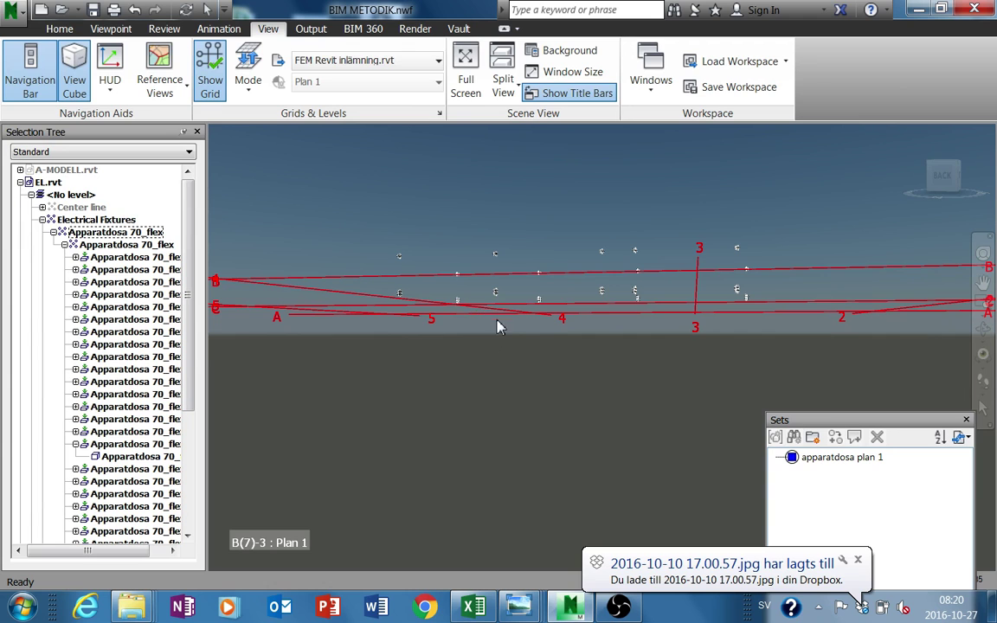
{"action": "middle_click_drag", "start_coordinate": [514, 341], "coordinate": [517, 348], "text": "shift"}
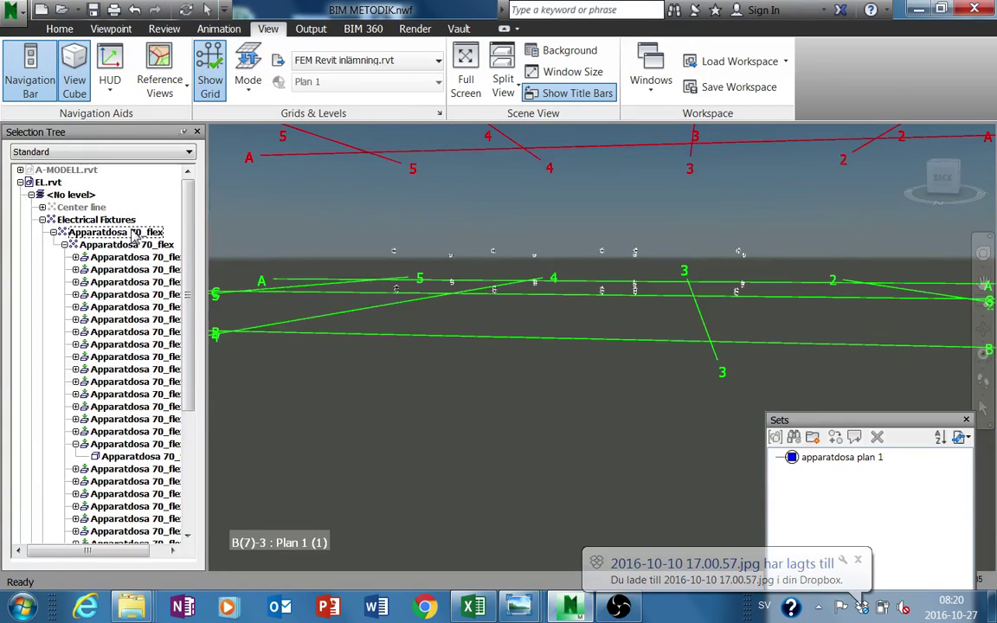
{"action": "left_click_drag", "start_coordinate": [296, 219], "coordinate": [913, 379]}
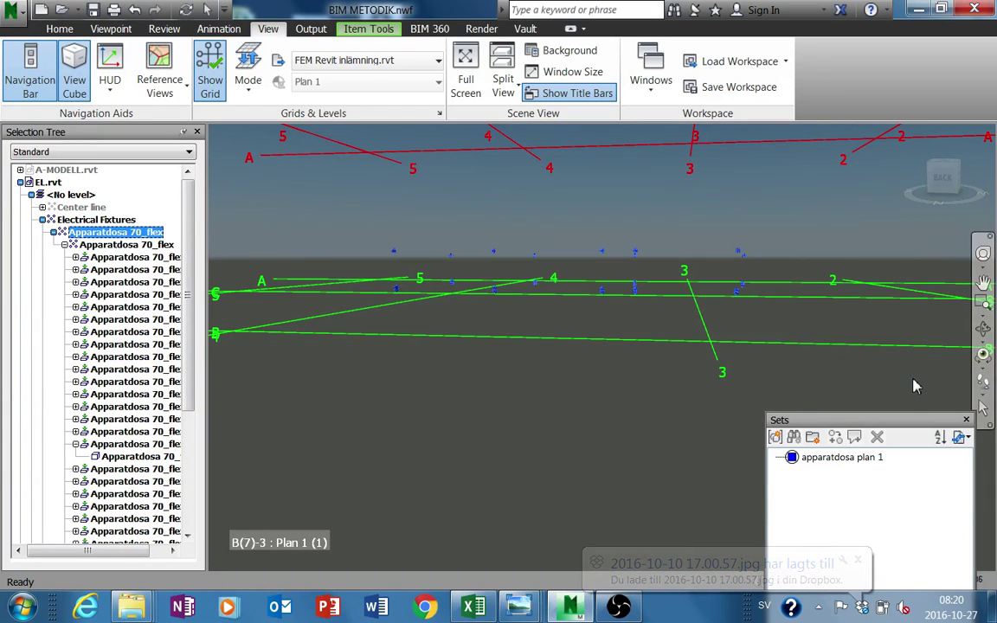
{"action": "right_click", "coordinate": [412, 239]}
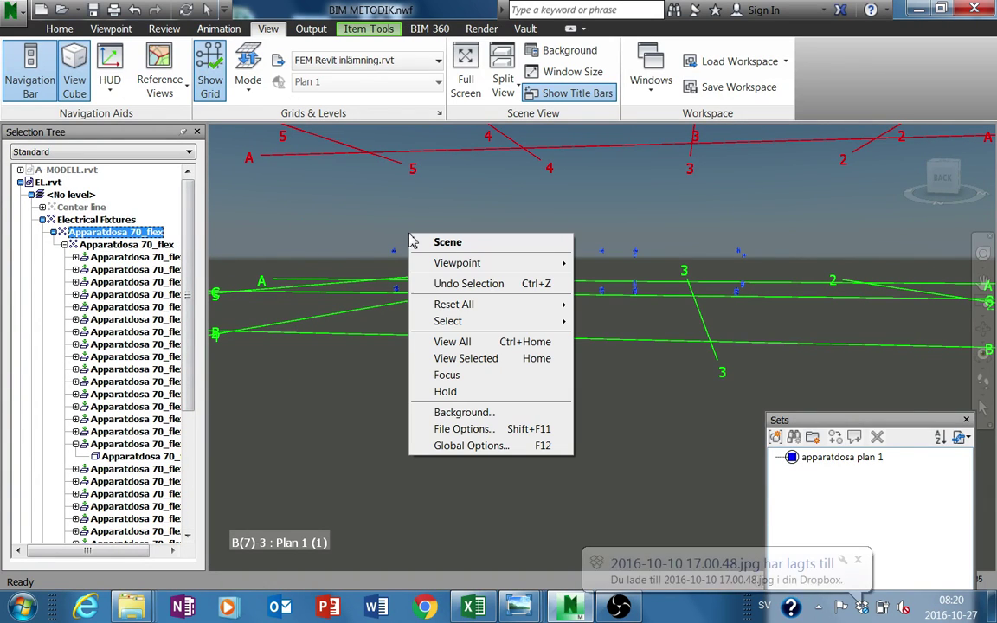
{"action": "right_click", "coordinate": [156, 246]}
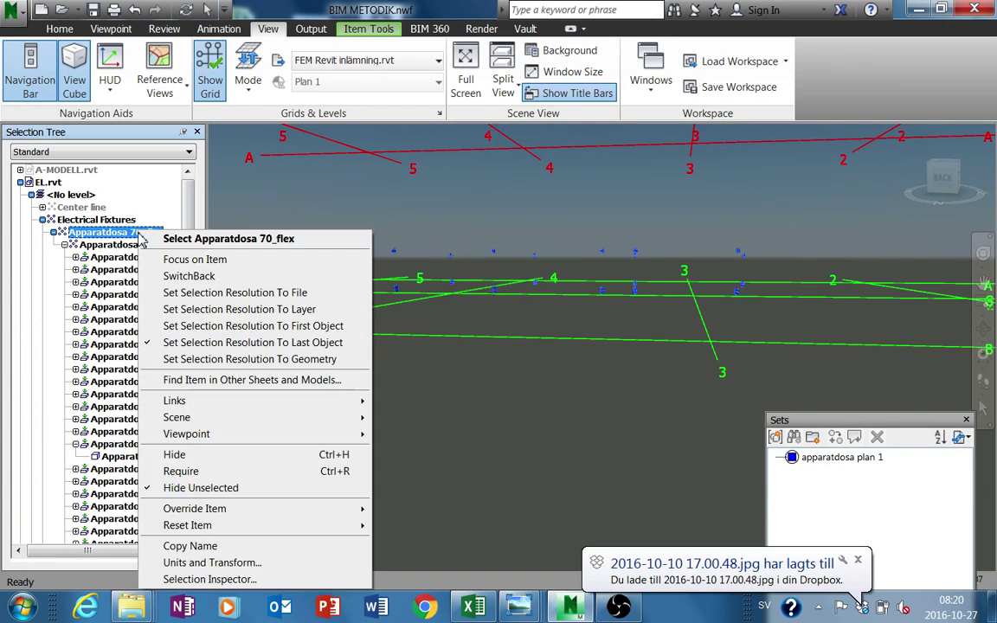
{"action": "left_click", "coordinate": [227, 424]}
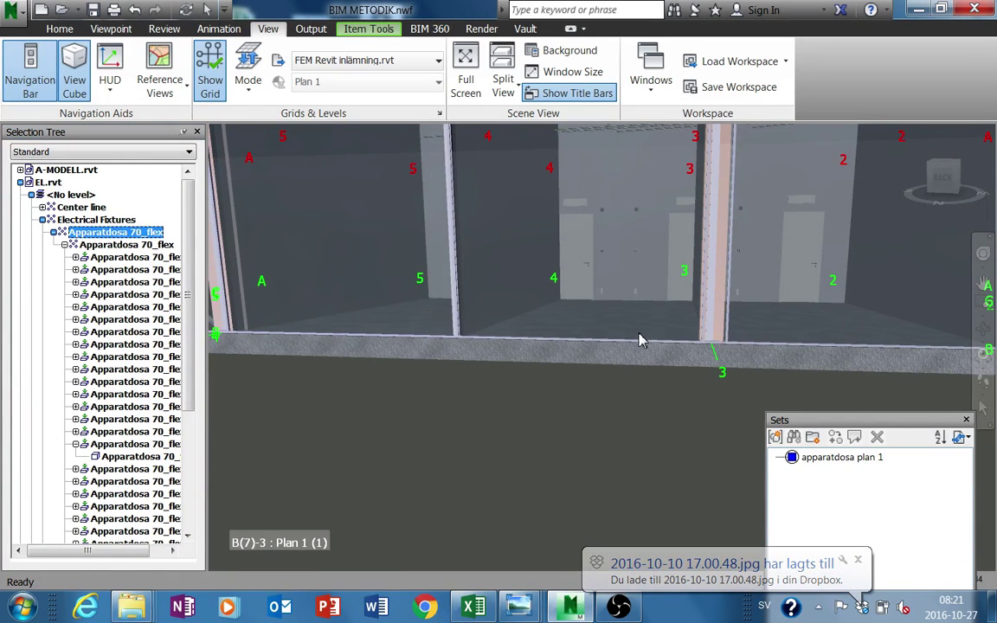
Clear the selection and switch from Select Box to the plain Select tool
{"action": "scroll", "coordinate": [634, 353], "scroll_direction": "down", "scroll_amount": 5}
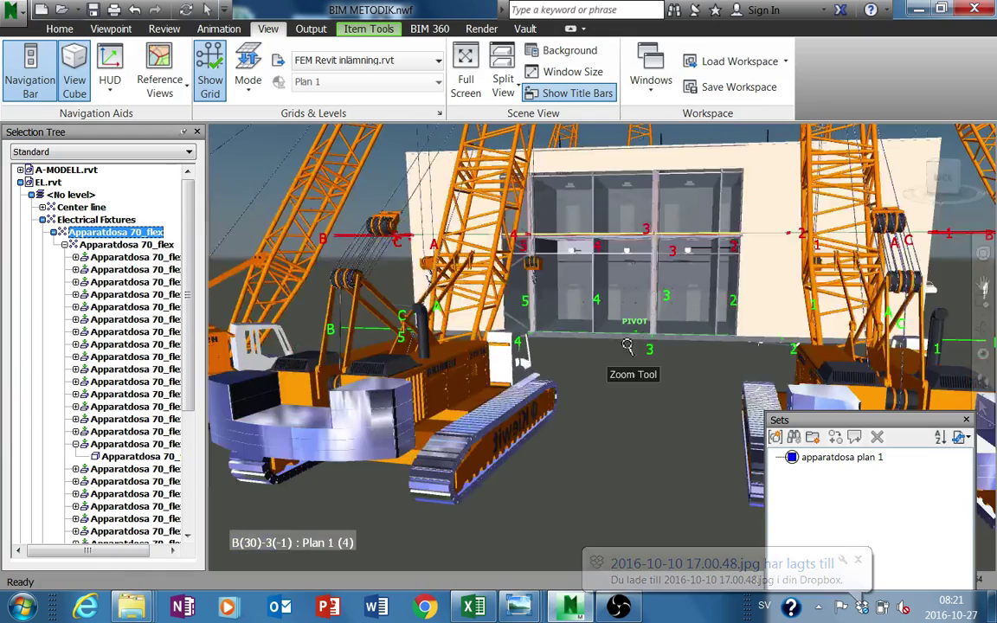
{"action": "middle_click_drag", "start_coordinate": [627, 347], "coordinate": [674, 356]}
{"action": "key", "text": "Escape"}
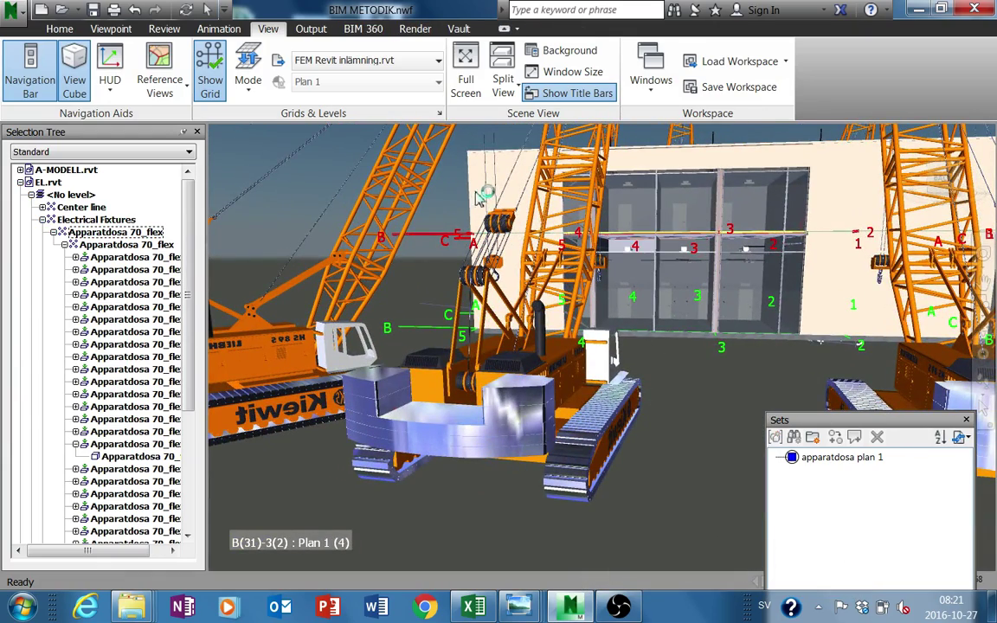
{"action": "middle_click_drag", "start_coordinate": [488, 198], "coordinate": [710, 259], "text": "shift"}
{"action": "key", "text": "Caps_Lock"}
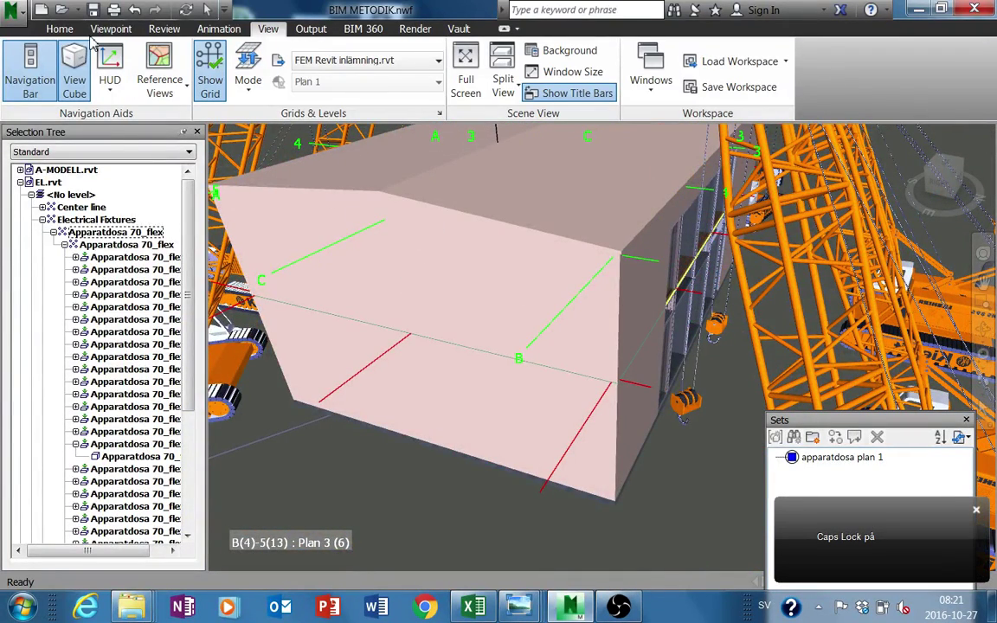
{"action": "left_click", "coordinate": [60, 29]}
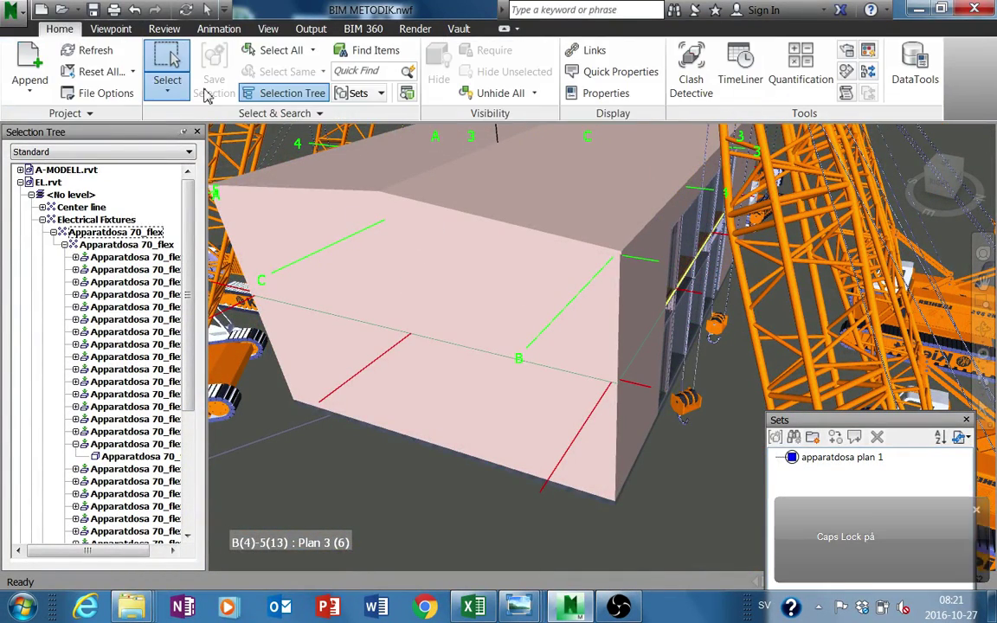
{"action": "left_click", "coordinate": [166, 87]}
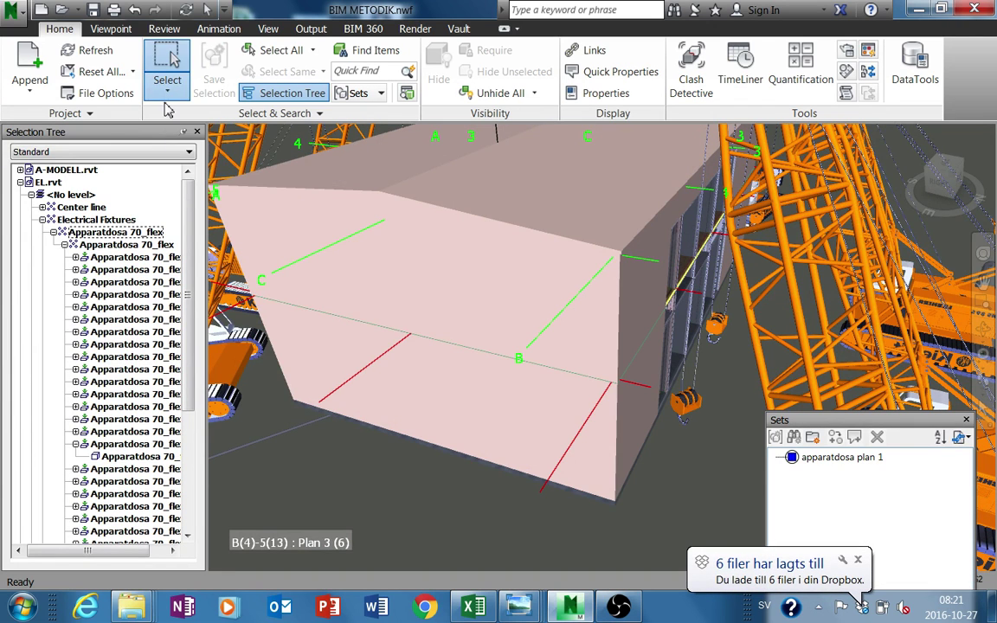
{"action": "left_click", "coordinate": [166, 90]}
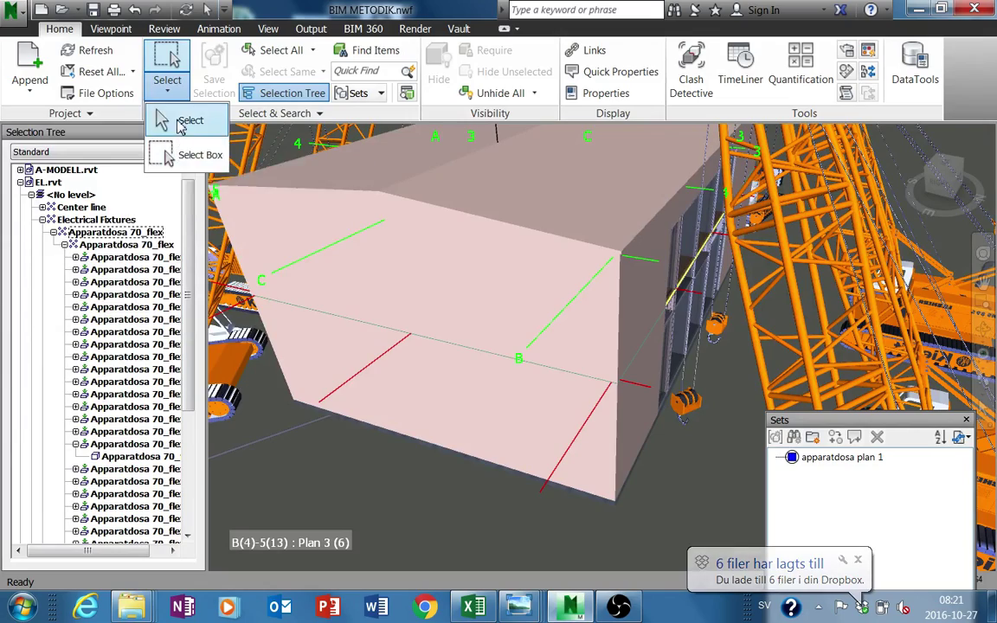
{"action": "left_click", "coordinate": [178, 122]}
Select the architectural model A-MODELL.rvt and hide it
{"action": "left_click", "coordinate": [65, 169]}
{"action": "right_click", "coordinate": [65, 170]}
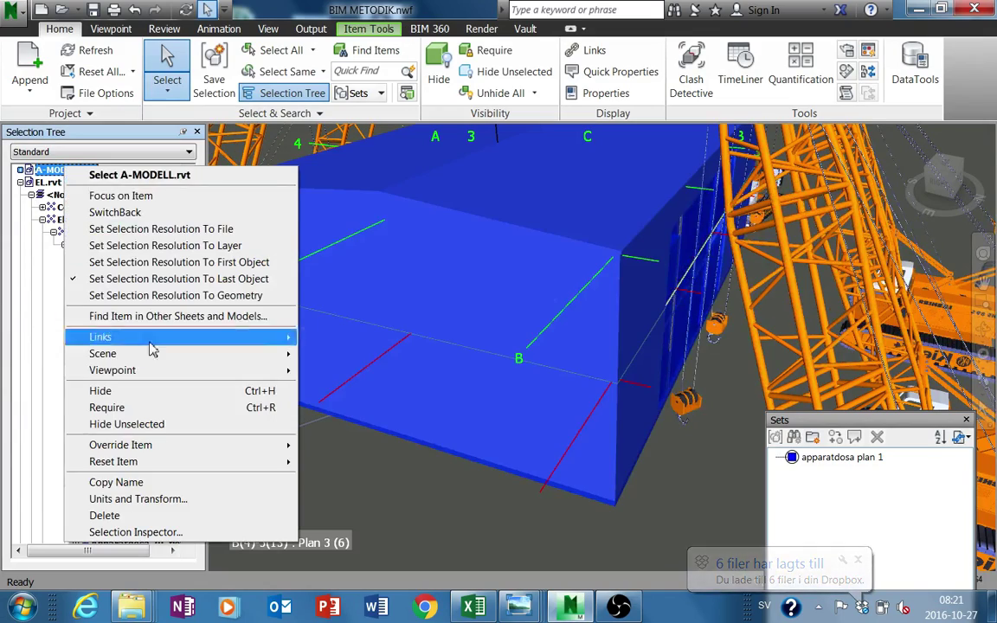
{"action": "left_click", "coordinate": [156, 398]}
Select a PVC pipe bend in the drainage pipework below the ground floor's sanitary fixtures
{"action": "middle_click_drag", "start_coordinate": [629, 397], "coordinate": [638, 334]}
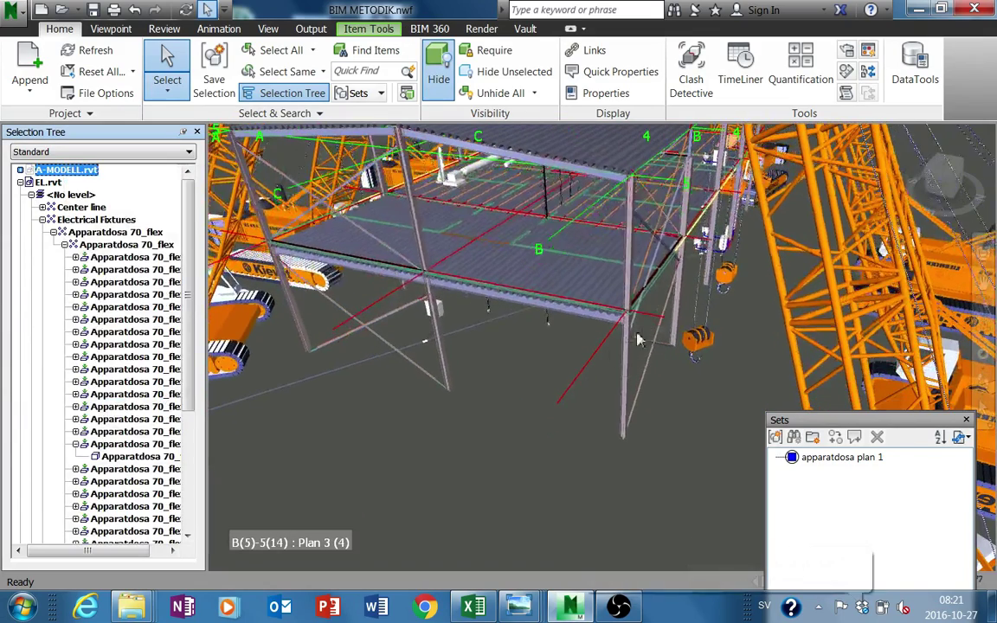
{"action": "middle_click_drag", "start_coordinate": [370, 376], "coordinate": [705, 308], "text": "shift"}
{"action": "middle_click_drag", "start_coordinate": [812, 329], "coordinate": [547, 258], "text": "shift"}
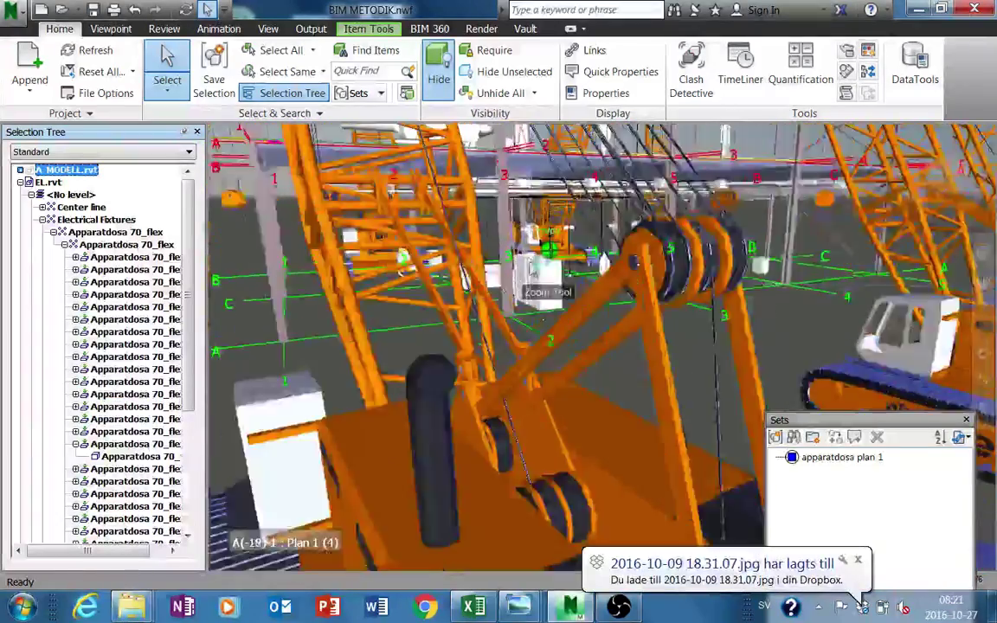
{"action": "scroll", "coordinate": [547, 251], "scroll_direction": "up", "scroll_amount": 5}
{"action": "middle_click_drag", "start_coordinate": [468, 314], "coordinate": [543, 320], "text": "shift"}
{"action": "scroll", "coordinate": [544, 322], "scroll_direction": "up", "scroll_amount": 5}
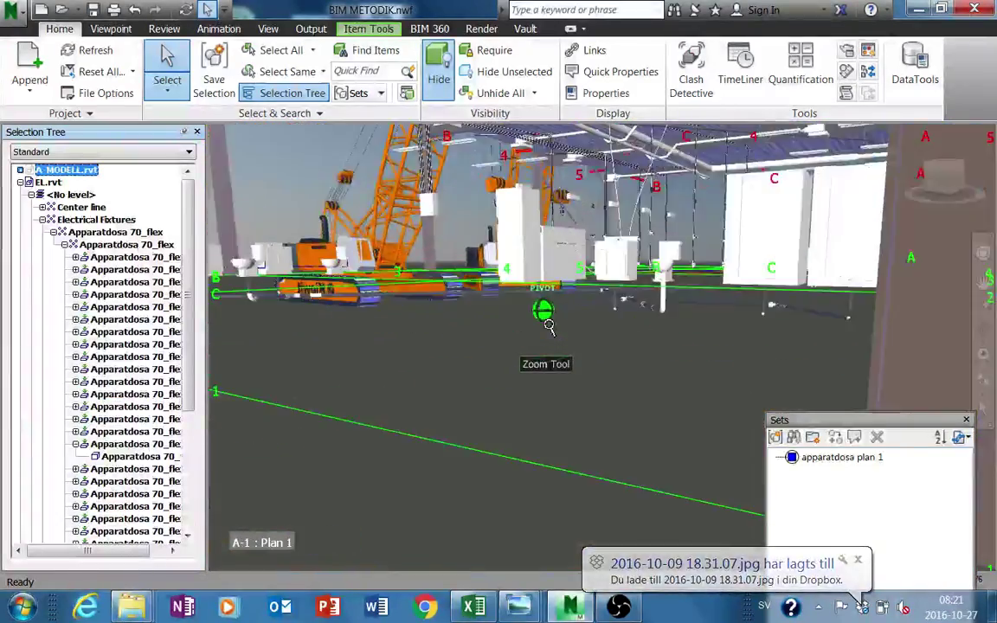
{"action": "left_click", "coordinate": [536, 320]}
{"action": "left_click", "coordinate": [536, 313]}
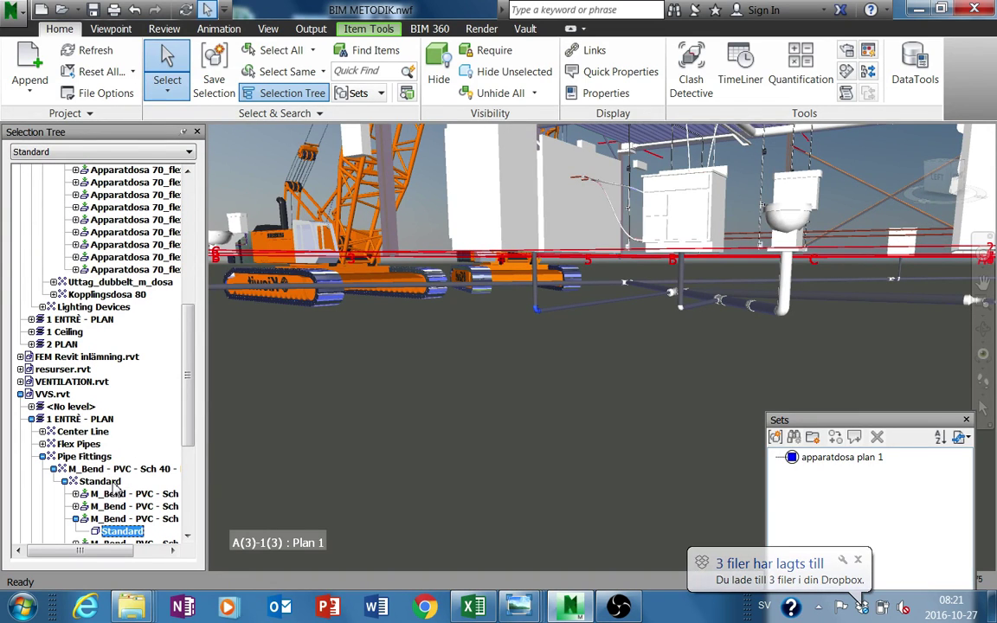
Select the whole Pipe Fittings category under 1 ENTRÈ - PLAN in VVS.rvt and hide everything unselected
{"action": "left_click", "coordinate": [95, 457]}
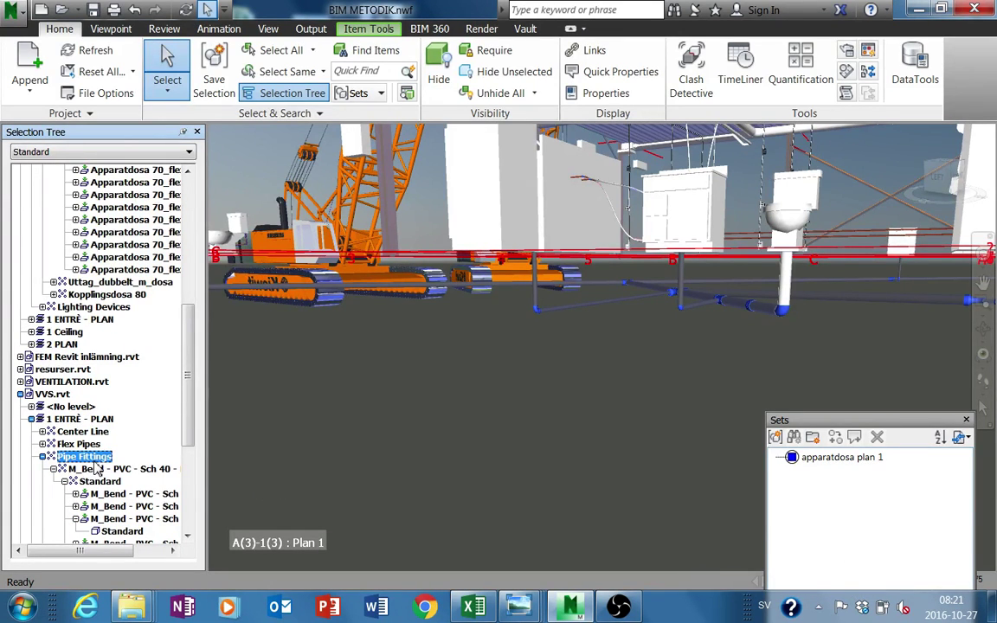
{"action": "right_click", "coordinate": [94, 459]}
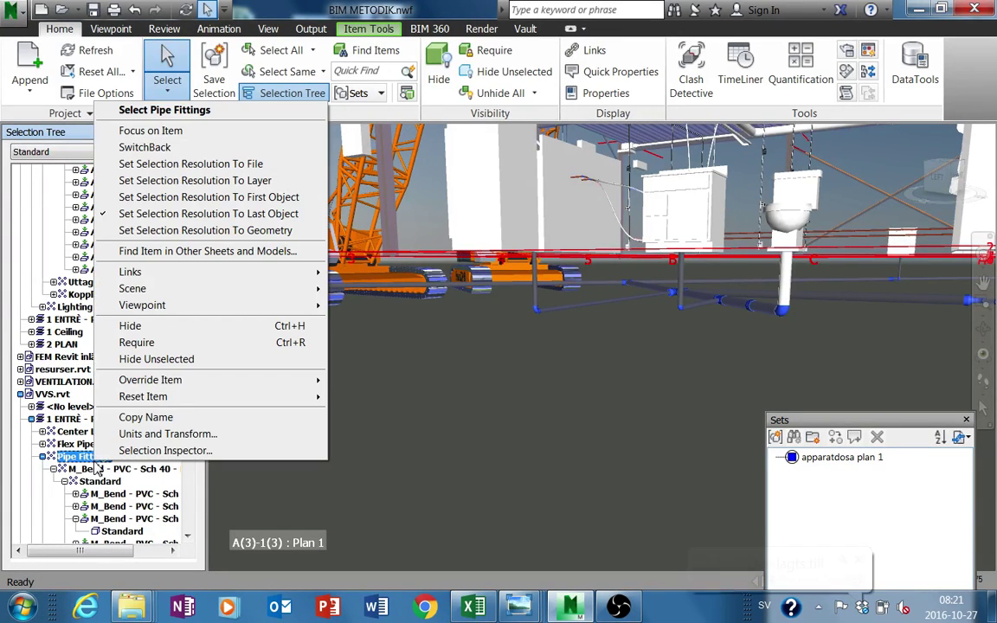
{"action": "left_click", "coordinate": [160, 358]}
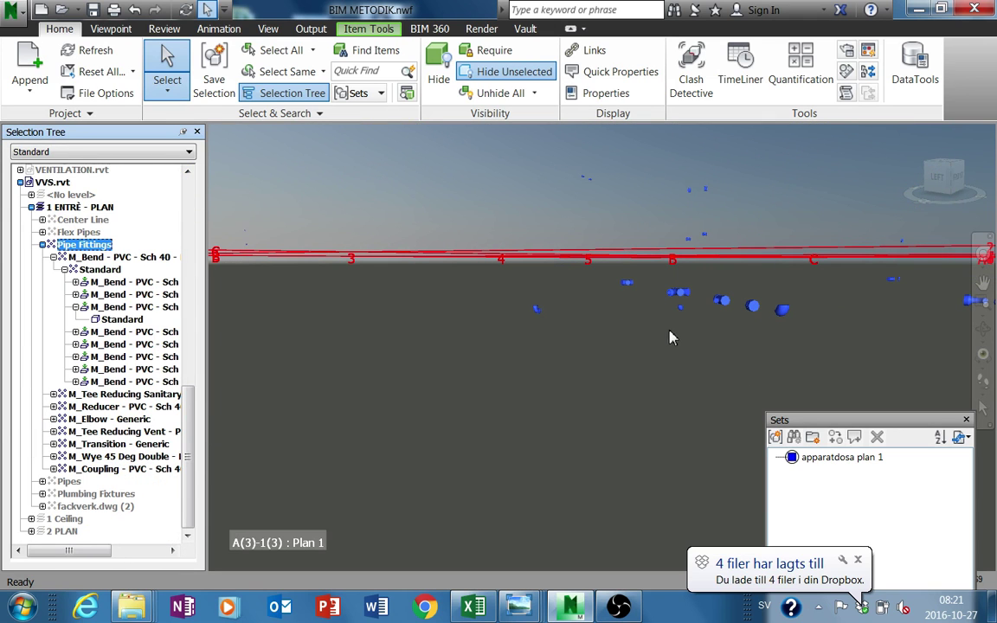
Clear the selection, switch to Select Box and enclose the pipe fittings below the ground line in a side-on view
{"action": "left_click", "coordinate": [550, 347]}
{"action": "scroll", "coordinate": [549, 344], "scroll_direction": "down", "scroll_amount": 3}
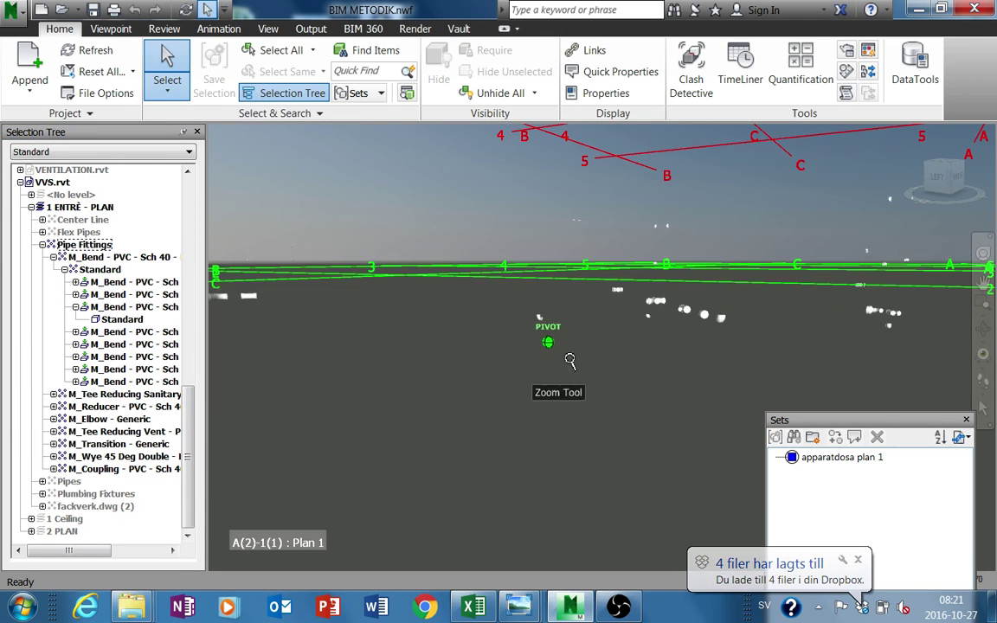
{"action": "scroll", "coordinate": [524, 354], "scroll_direction": "down", "scroll_amount": 3}
{"action": "scroll", "coordinate": [564, 388], "scroll_direction": "down", "scroll_amount": 2}
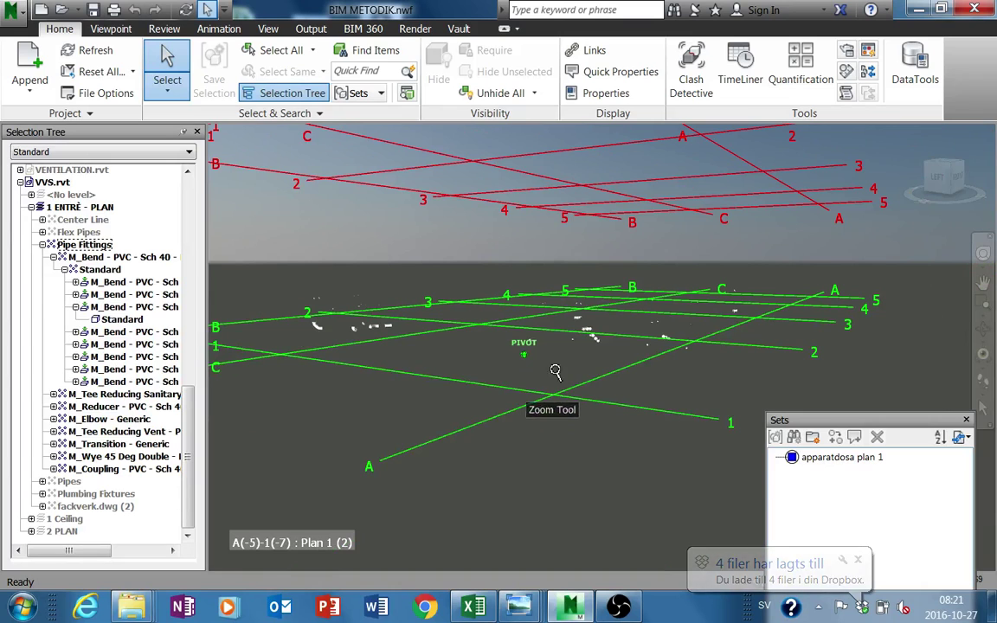
{"action": "mouse_move", "coordinate": [556, 378]}
{"action": "middle_mouse_down", "text": "shift"}
{"action": "mouse_move", "coordinate": [559, 364]}
{"action": "mouse_move", "coordinate": [566, 370]}
{"action": "middle_mouse_up", "text": "shift"}
{"action": "middle_click_drag", "start_coordinate": [287, 345], "coordinate": [309, 342]}
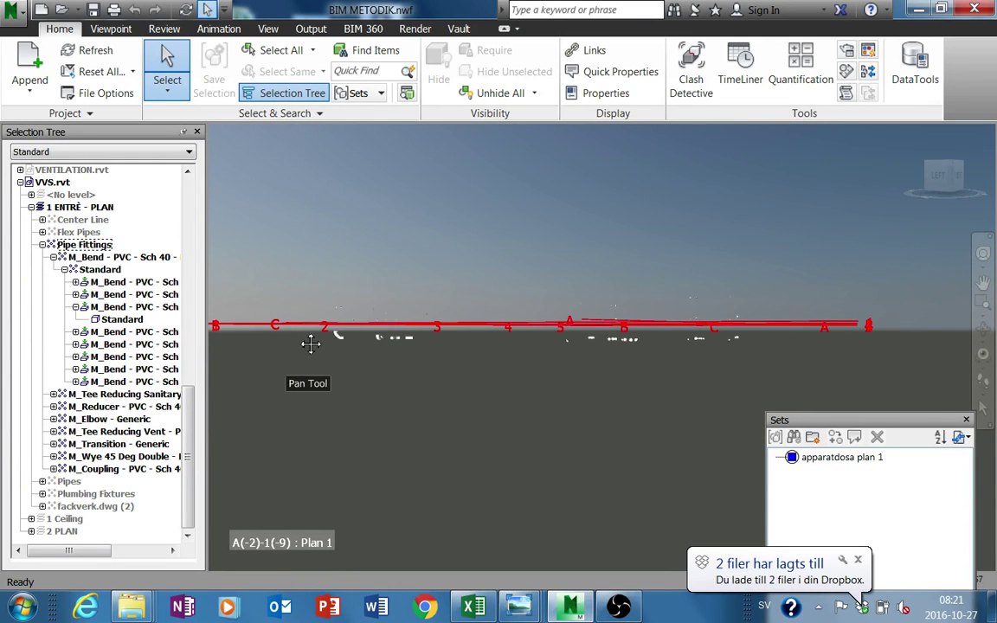
{"action": "scroll", "coordinate": [507, 385], "scroll_direction": "up", "scroll_amount": 2}
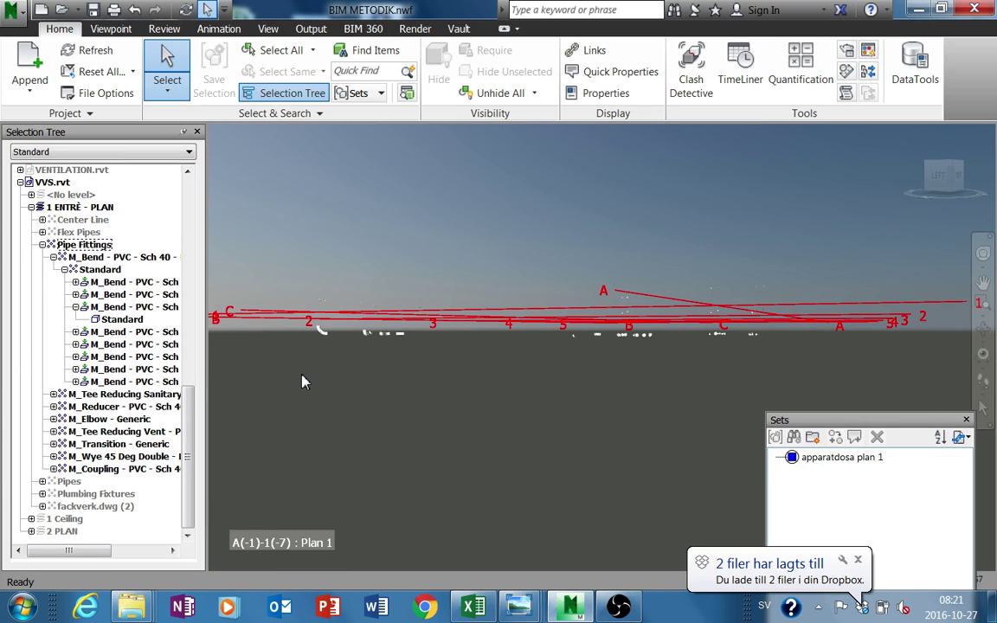
{"action": "left_click", "coordinate": [170, 89]}
{"action": "left_click", "coordinate": [195, 154]}
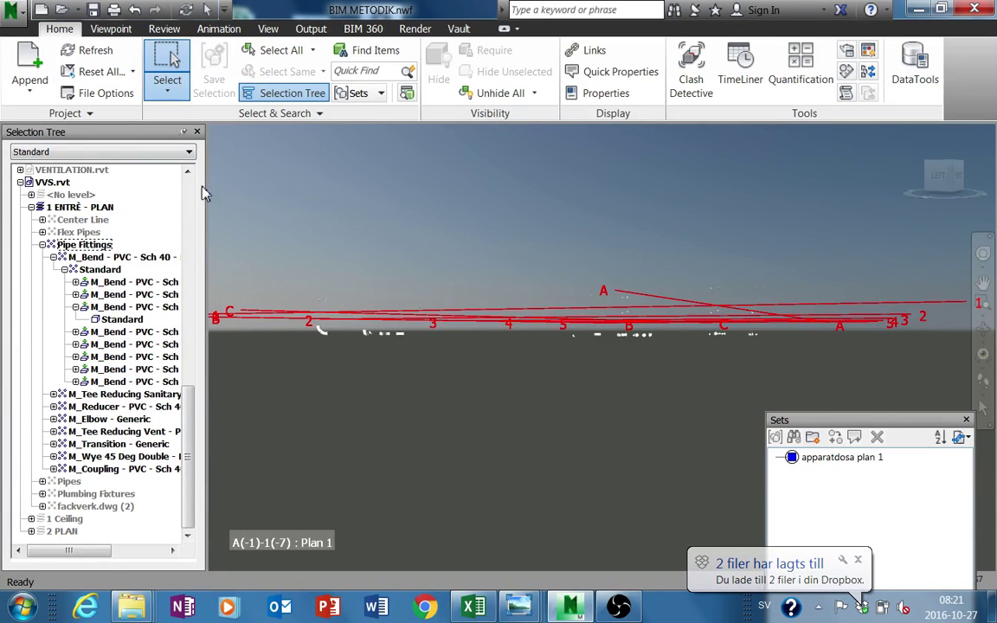
{"action": "left_click_drag", "start_coordinate": [702, 346], "coordinate": [854, 327]}
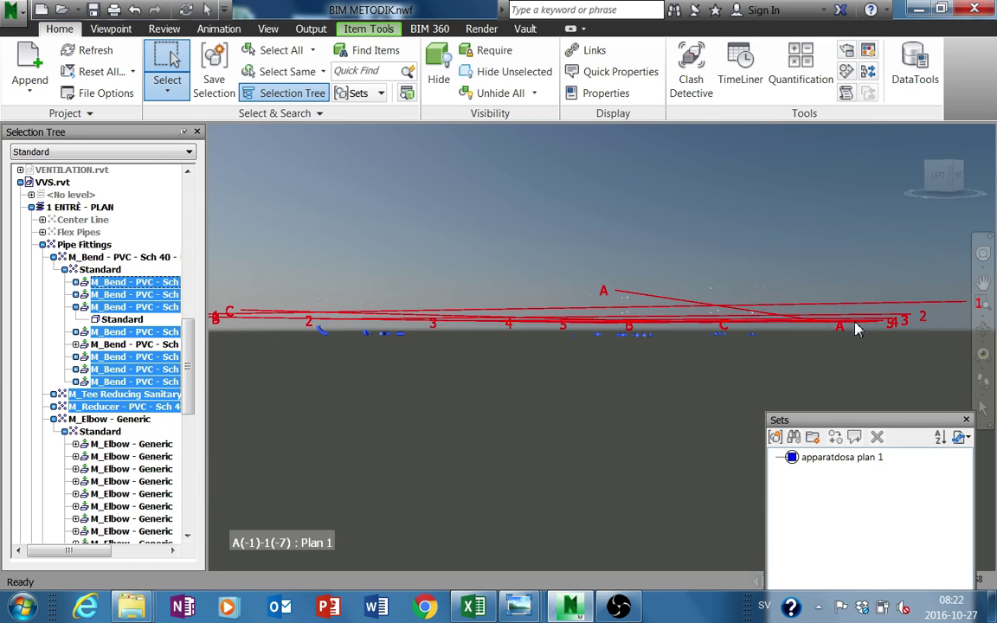
Remove the last M_Tee Reducing Vent item and the M_Transition - Generic group from the selected pipe fittings
{"action": "middle_click_drag", "start_coordinate": [485, 368], "coordinate": [470, 397]}
{"action": "scroll", "coordinate": [418, 359], "scroll_direction": "up", "scroll_amount": 1}
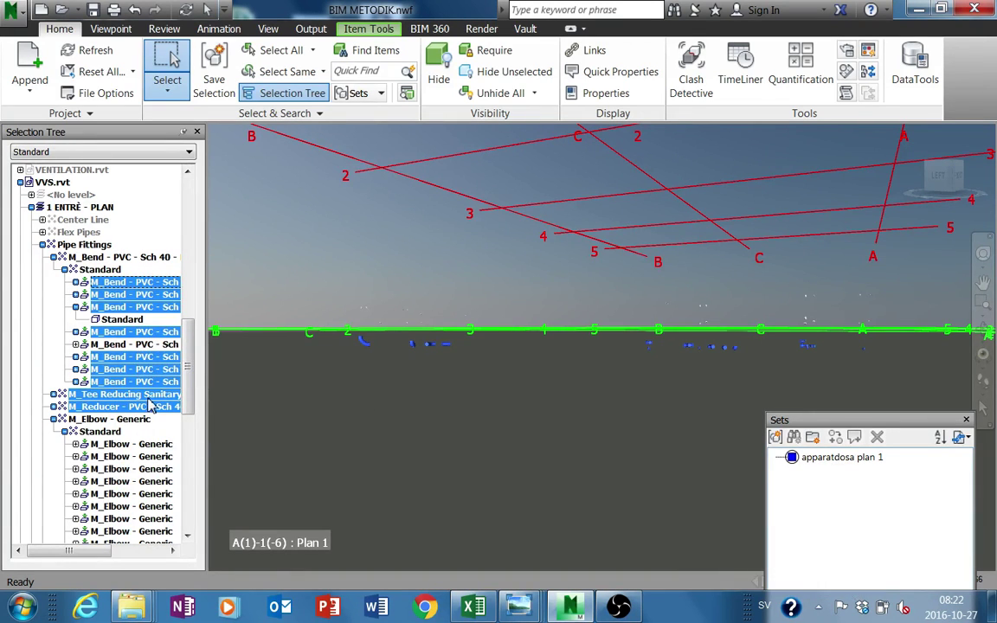
{"action": "left_click_drag", "start_coordinate": [186, 363], "coordinate": [188, 467]}
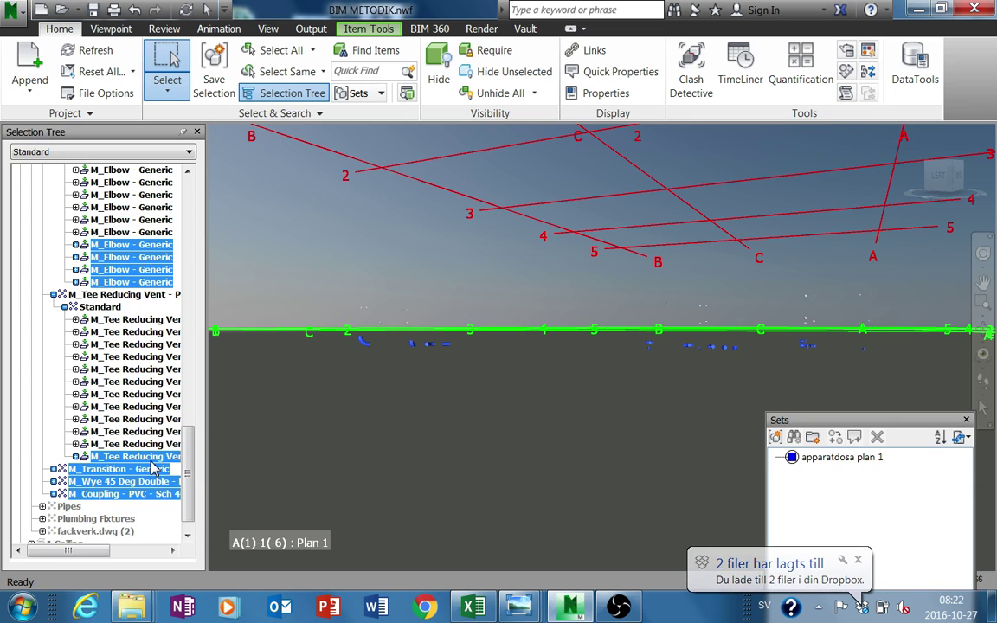
{"action": "left_click", "coordinate": [157, 458], "text": "ctrl"}
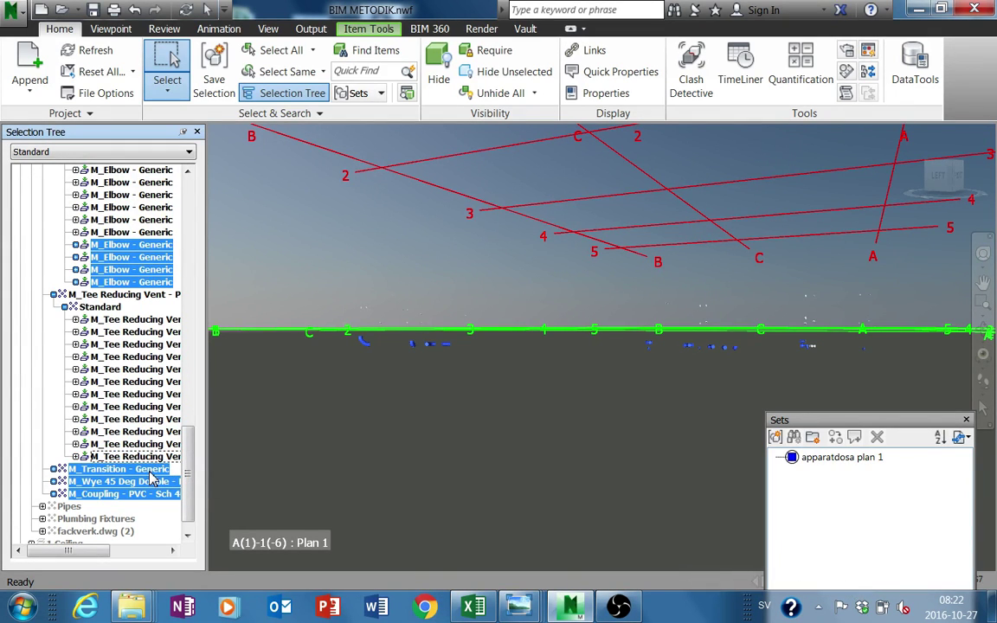
{"action": "left_click", "coordinate": [149, 470], "text": "ctrl"}
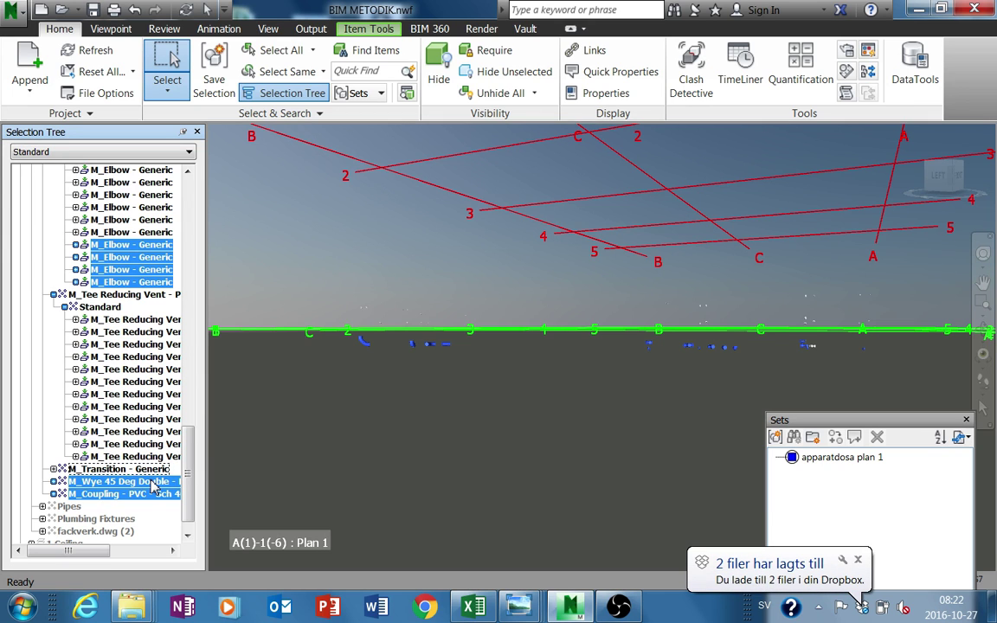
Remove the M_Wye 45 Deg Double, M_Coupling, M_Reducer and M_Tee Reducing Sanitary groups from the selected pipe fittings
{"action": "left_click", "coordinate": [151, 481], "text": "ctrl"}
{"action": "left_click", "coordinate": [160, 493], "text": "ctrl"}
{"action": "left_click_drag", "start_coordinate": [187, 481], "coordinate": [196, 357]}
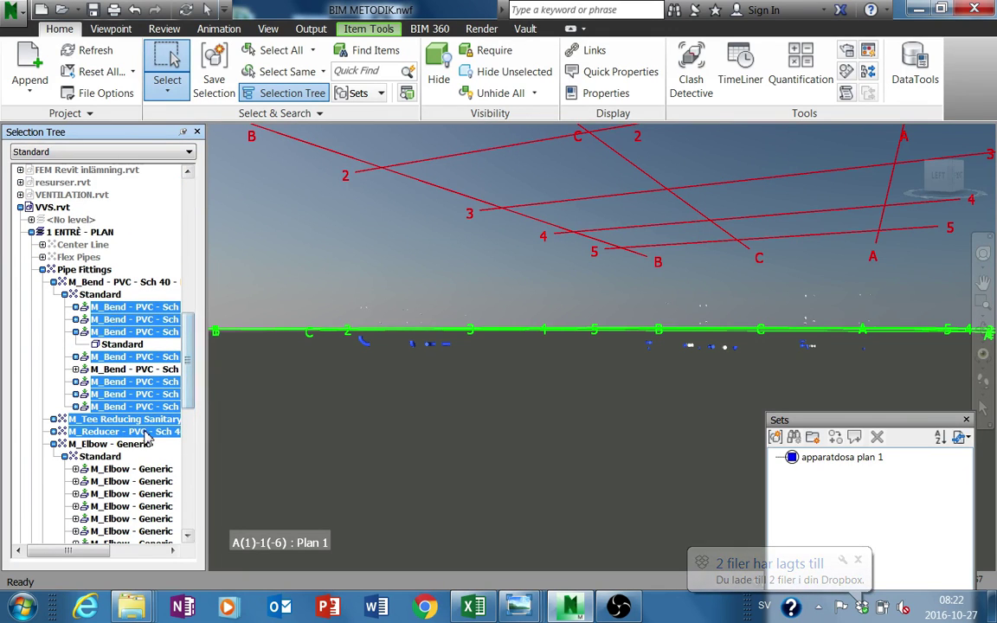
{"action": "left_click", "coordinate": [145, 432], "text": "ctrl"}
{"action": "left_click", "coordinate": [146, 422], "text": "ctrl"}
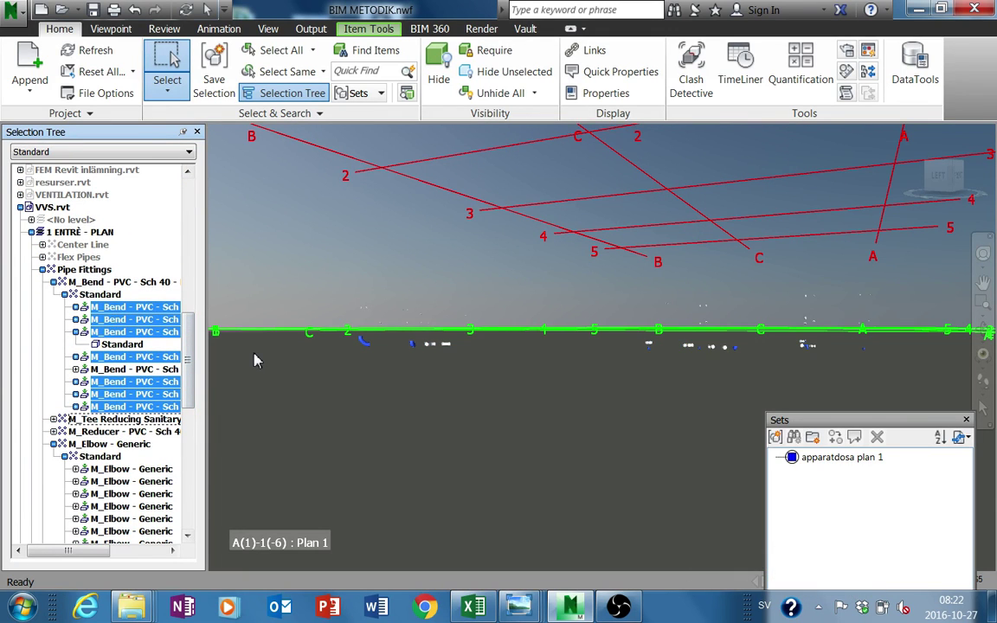
Save the remaining selected pipe fittings as a selection set named 2.1.1 and clear the selection
{"action": "middle_click_drag", "start_coordinate": [367, 393], "coordinate": [407, 381], "text": "shift"}
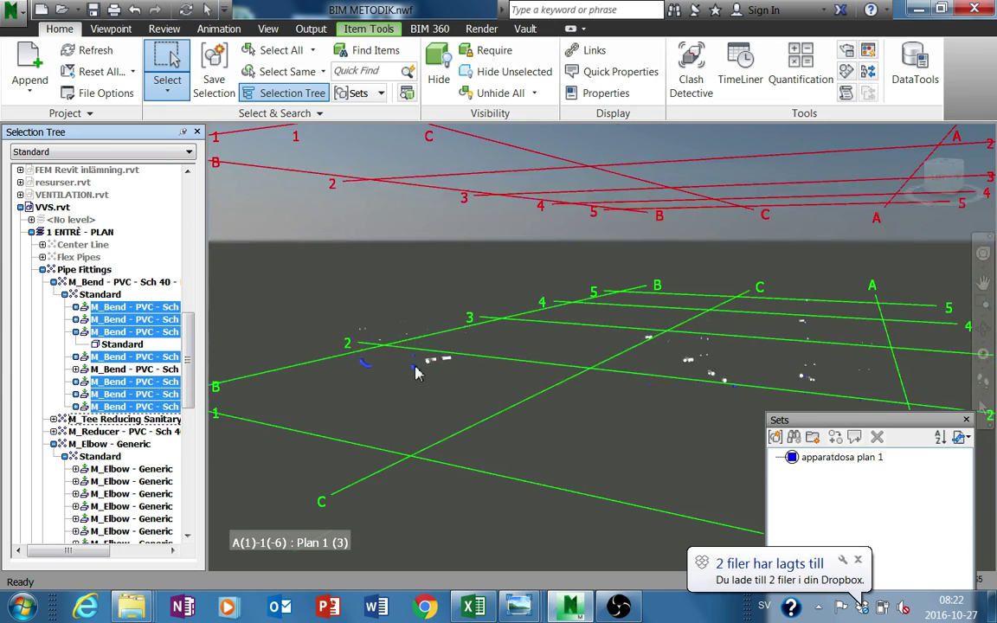
{"action": "scroll", "coordinate": [422, 368], "scroll_direction": "up", "scroll_amount": 3}
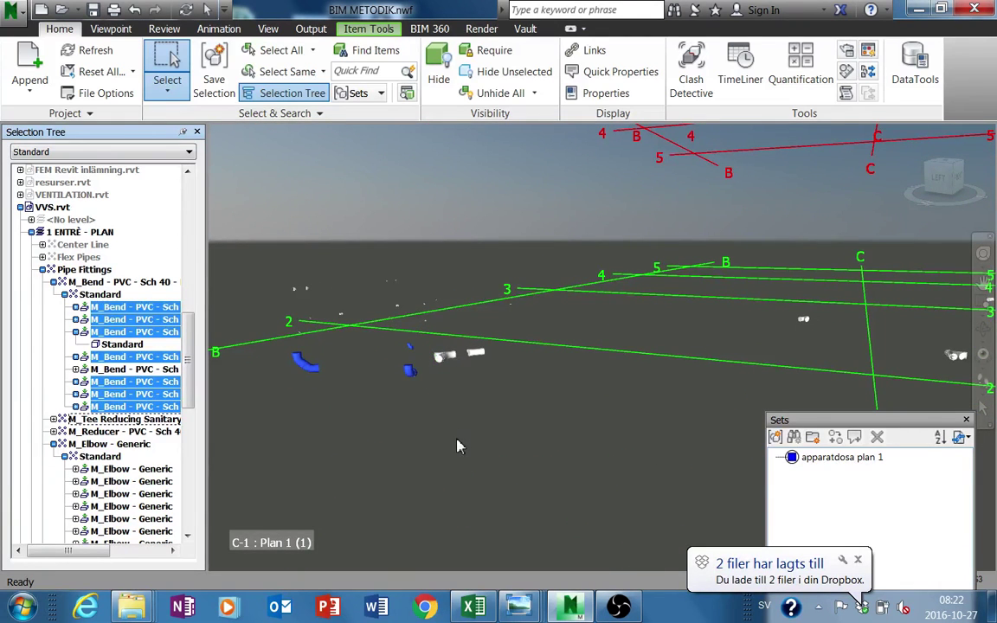
{"action": "scroll", "coordinate": [415, 365], "scroll_direction": "down", "scroll_amount": 5}
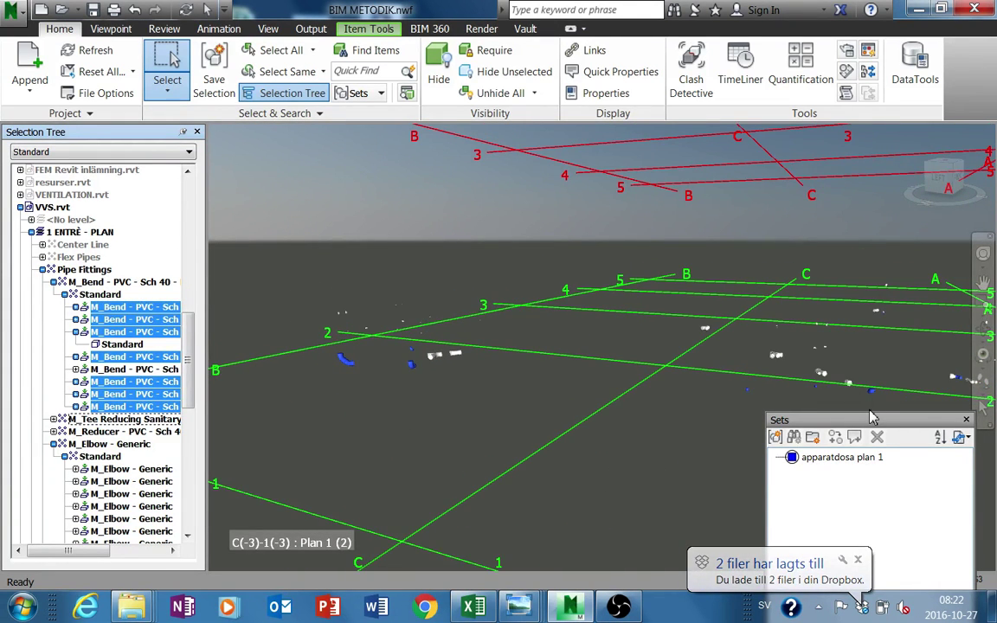
{"action": "left_click_drag", "start_coordinate": [847, 415], "coordinate": [708, 323]}
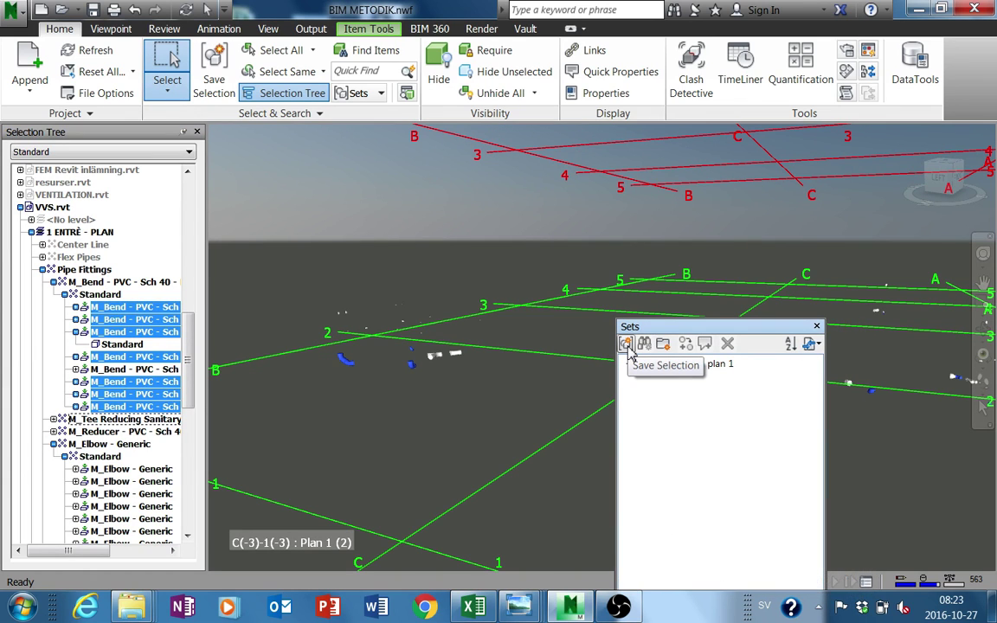
{"action": "left_click", "coordinate": [626, 344]}
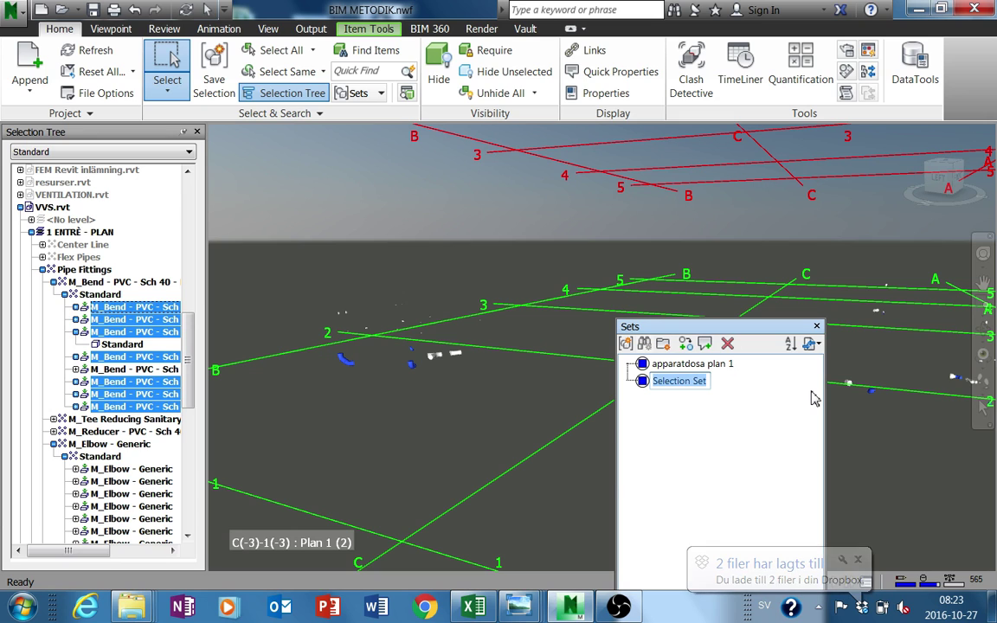
{"action": "type", "text": "2.1.1"}
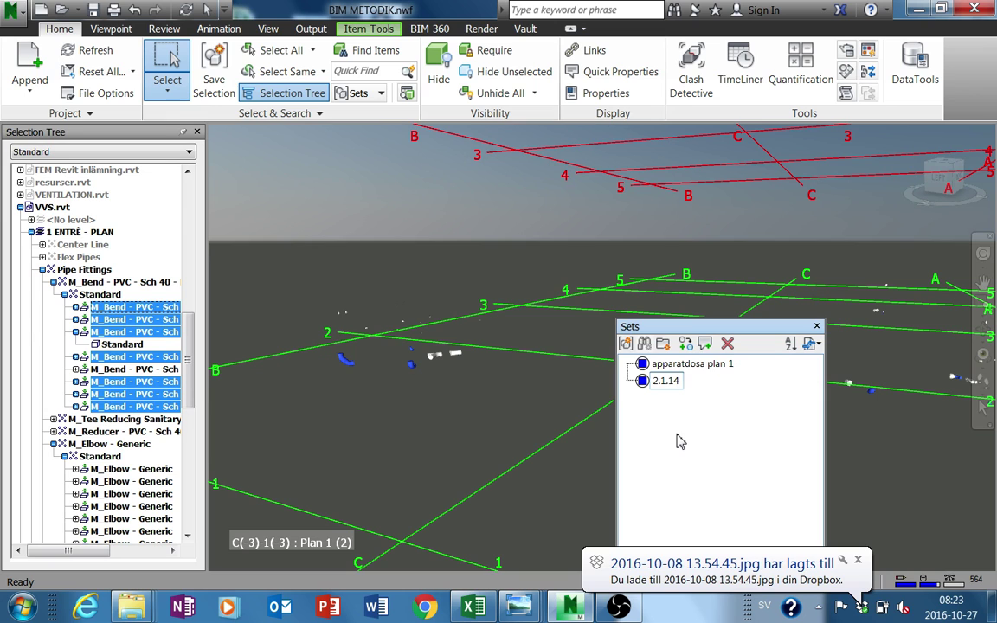
{"action": "left_click", "coordinate": [555, 424]}
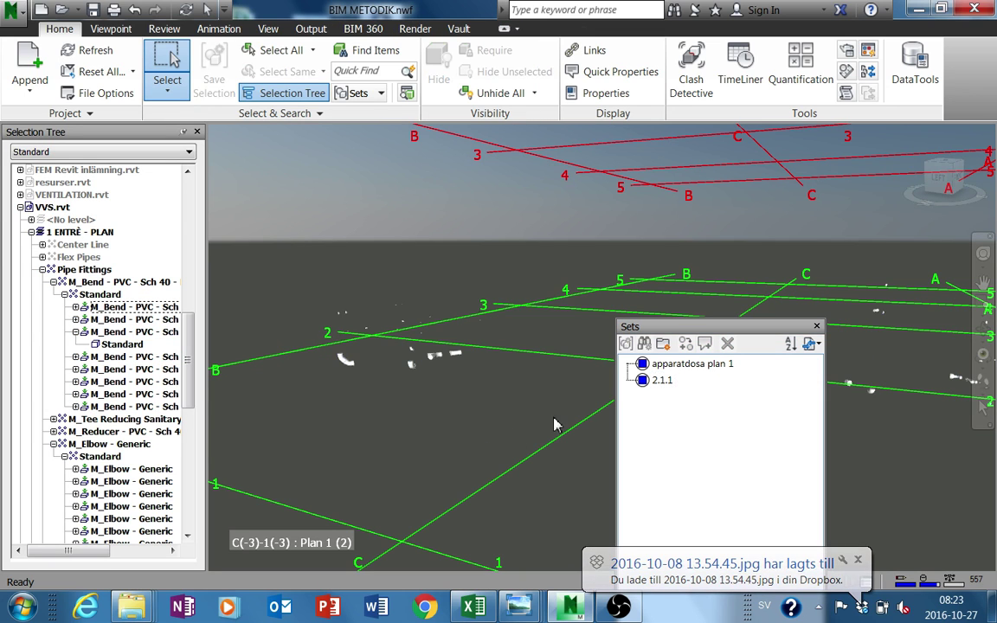
Recall selection set 2.1.1 to check which pipe fittings it contains, then clear the selection
{"action": "left_click", "coordinate": [657, 380]}
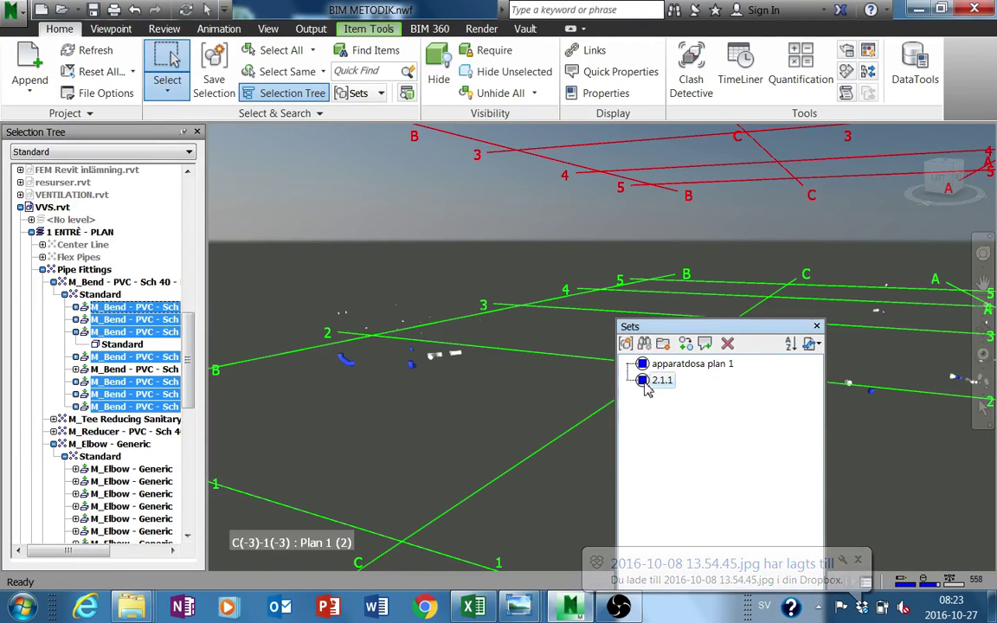
{"action": "right_click", "coordinate": [658, 383]}
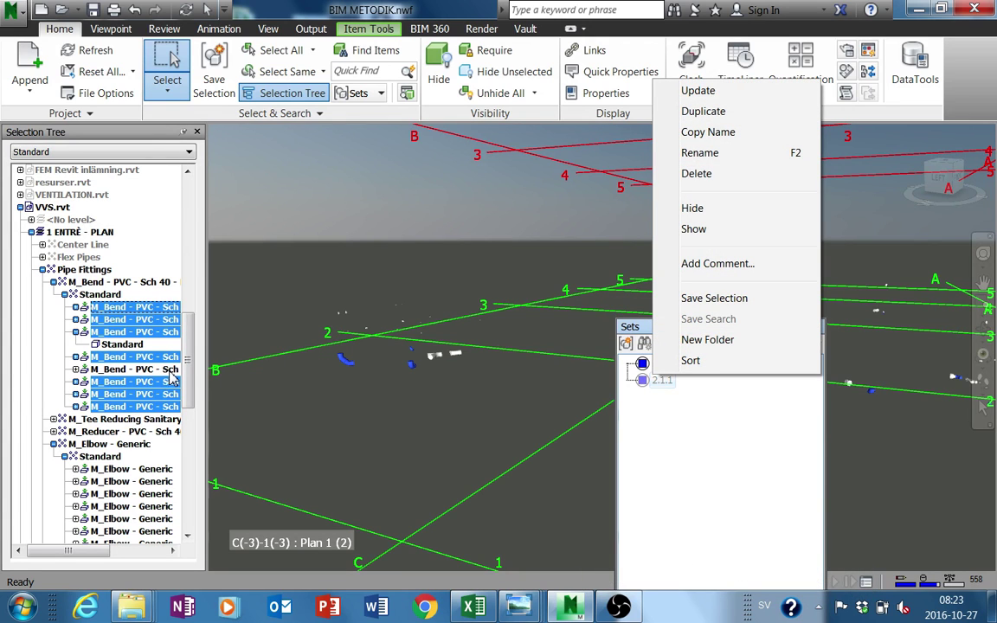
{"action": "left_click", "coordinate": [282, 365]}
{"action": "left_click", "coordinate": [393, 423]}
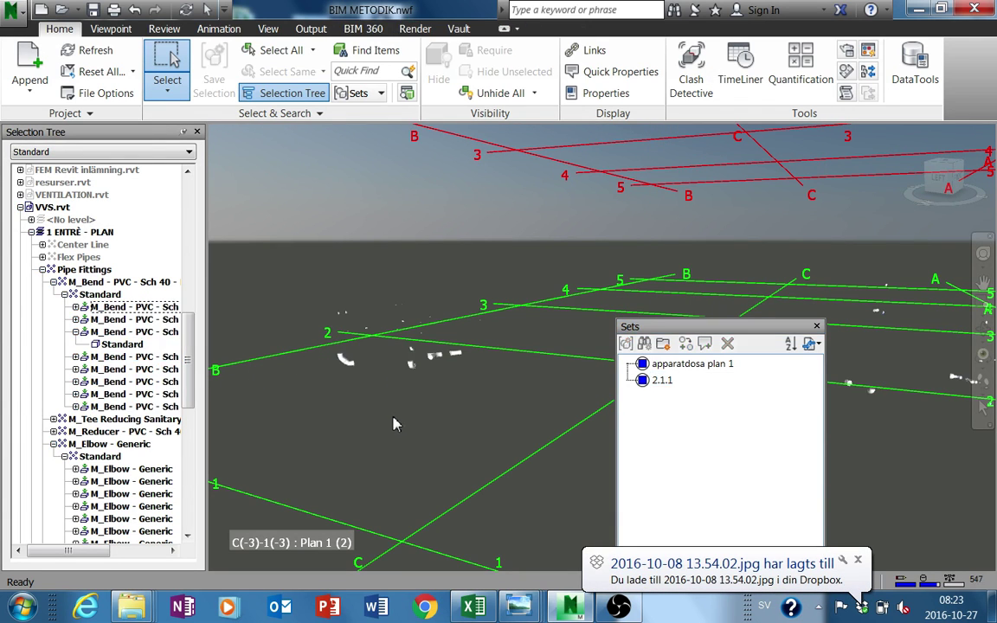
Select the Pipe Fittings category in VVS.rvt and turn off Hide Unselected to show the whole model again
{"action": "scroll", "coordinate": [394, 422], "scroll_direction": "down", "scroll_amount": 2}
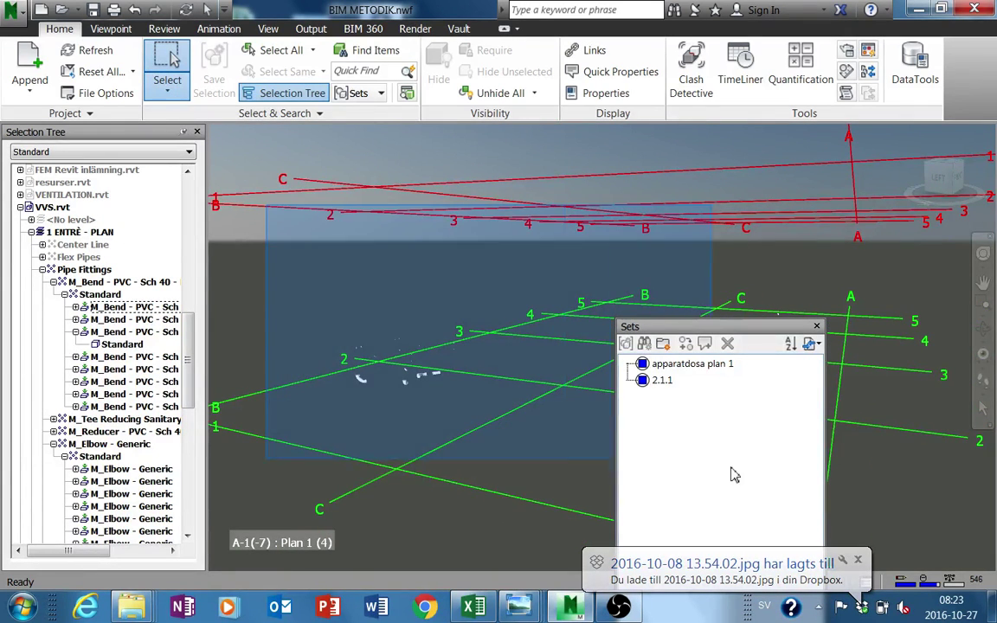
{"action": "left_click", "coordinate": [85, 269]}
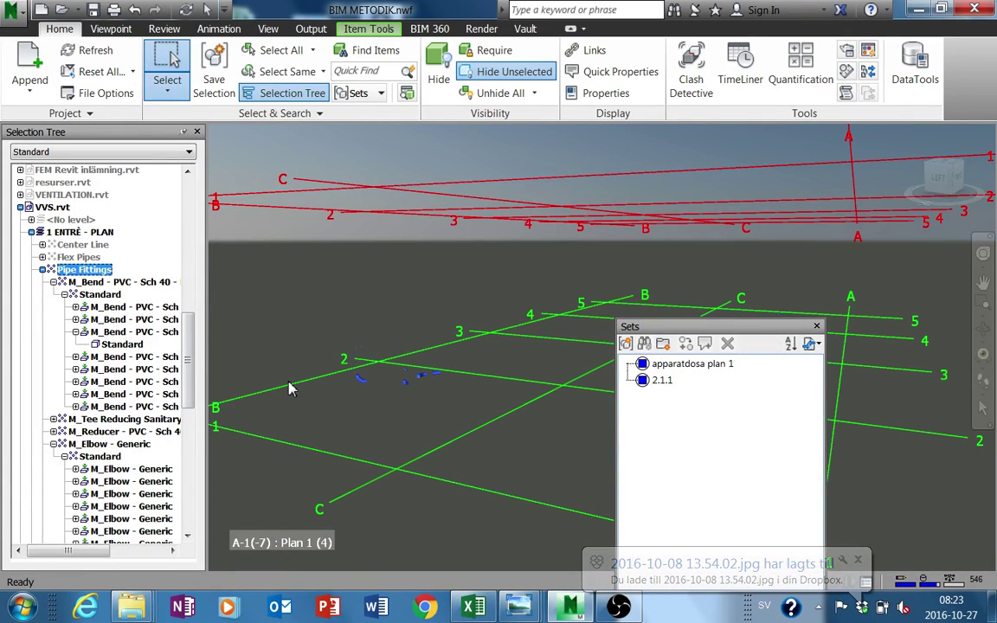
{"action": "mouse_move", "coordinate": [189, 356]}
{"action": "left_mouse_down"}
{"action": "mouse_move", "coordinate": [192, 489]}
{"action": "mouse_move", "coordinate": [194, 382]}
{"action": "mouse_move", "coordinate": [178, 343]}
{"action": "left_mouse_up"}
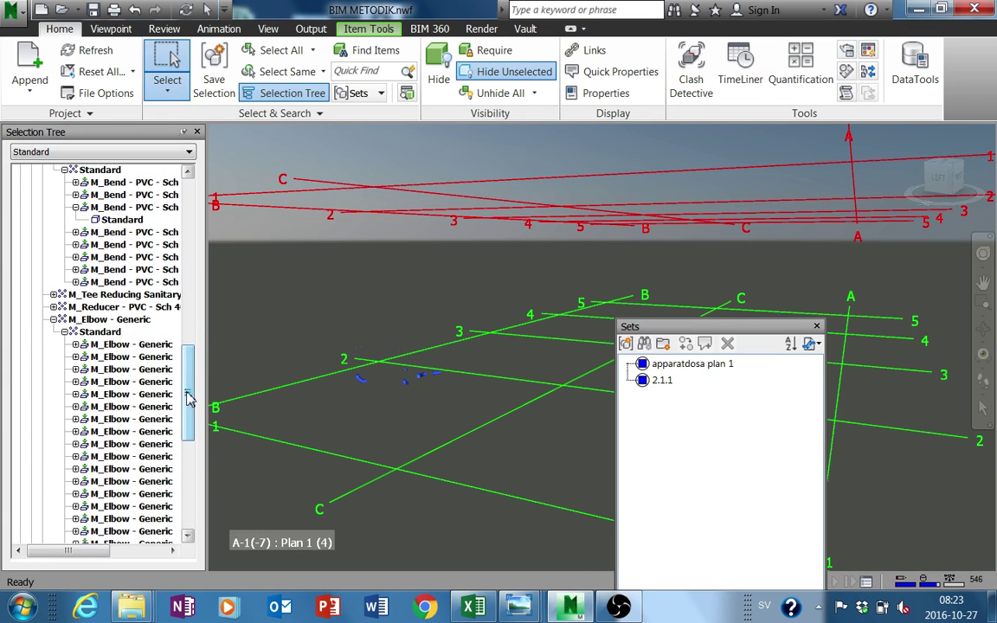
{"action": "left_click_drag", "start_coordinate": [189, 400], "coordinate": [191, 240]}
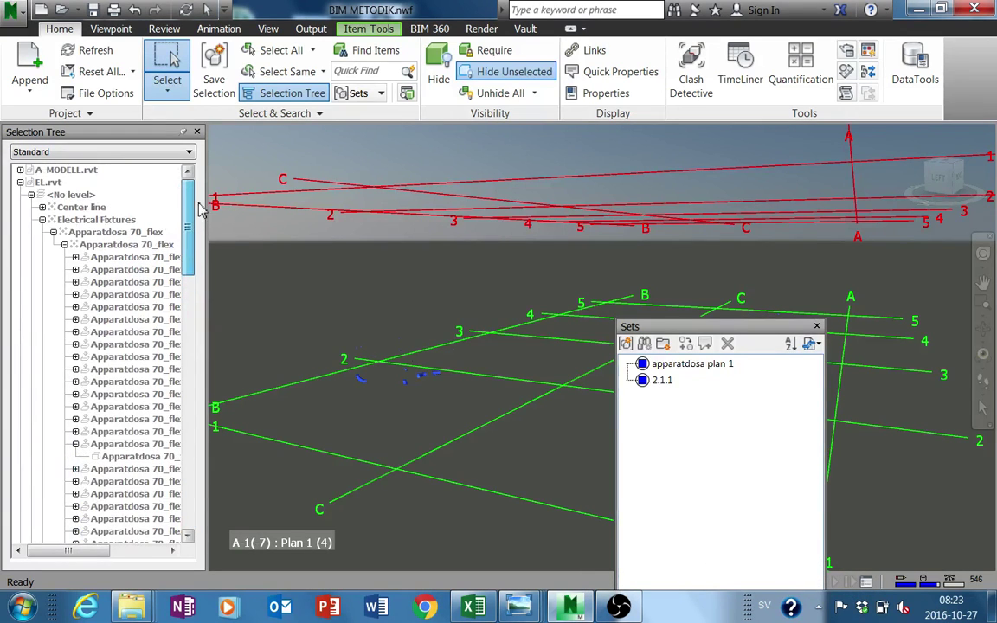
{"action": "left_click", "coordinate": [295, 288]}
{"action": "left_click_drag", "start_coordinate": [295, 286], "coordinate": [890, 494]}
{"action": "right_click", "coordinate": [84, 533]}
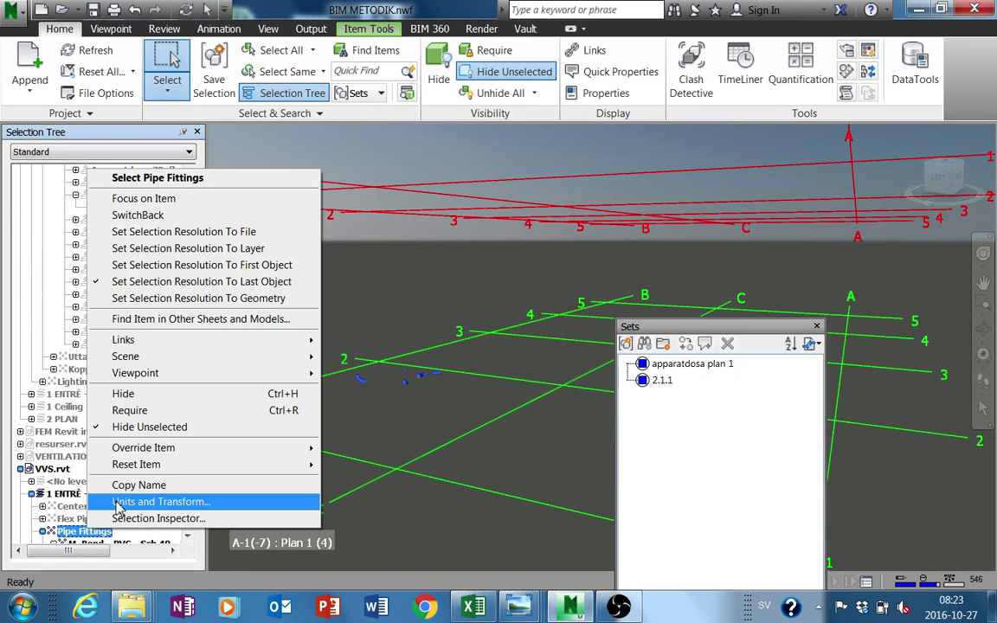
{"action": "left_click", "coordinate": [151, 430]}
{"action": "middle_click_drag", "start_coordinate": [379, 454], "coordinate": [392, 410]}
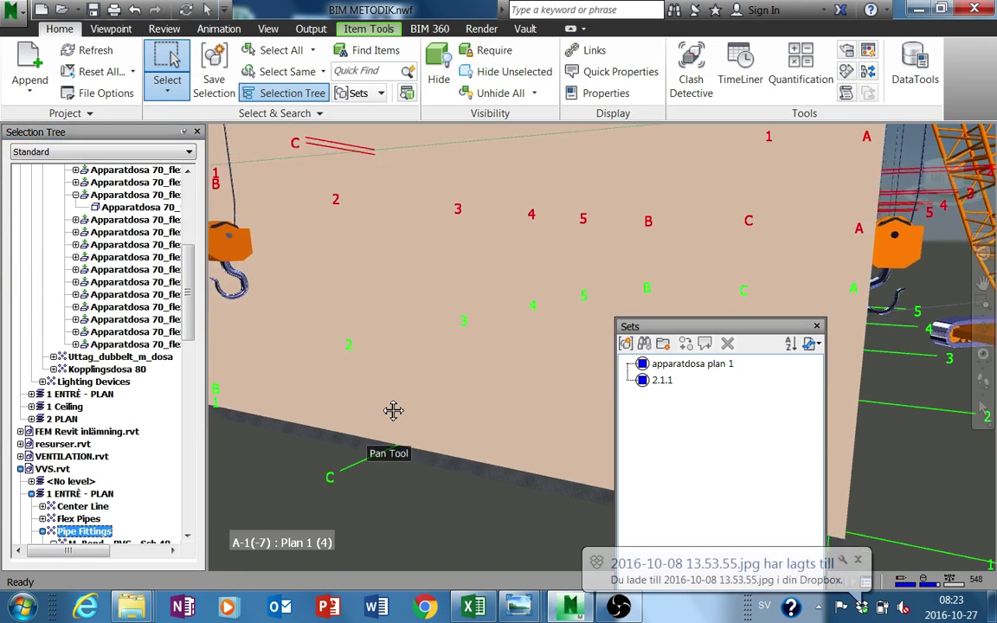
{"action": "scroll", "coordinate": [391, 408], "scroll_direction": "down", "scroll_amount": 4}
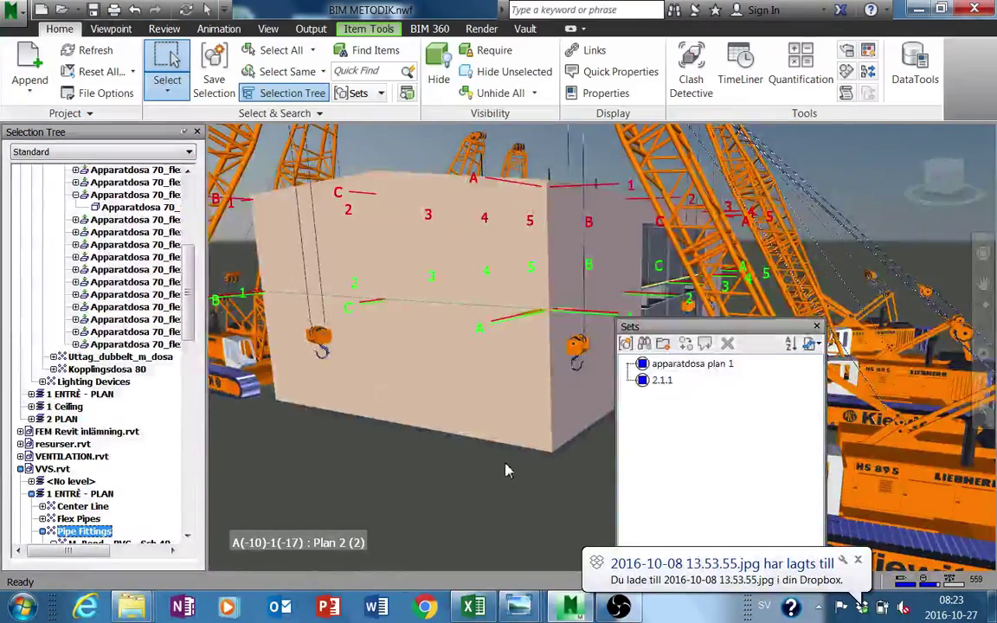
{"action": "middle_click_drag", "start_coordinate": [502, 460], "coordinate": [508, 485], "text": "shift"}
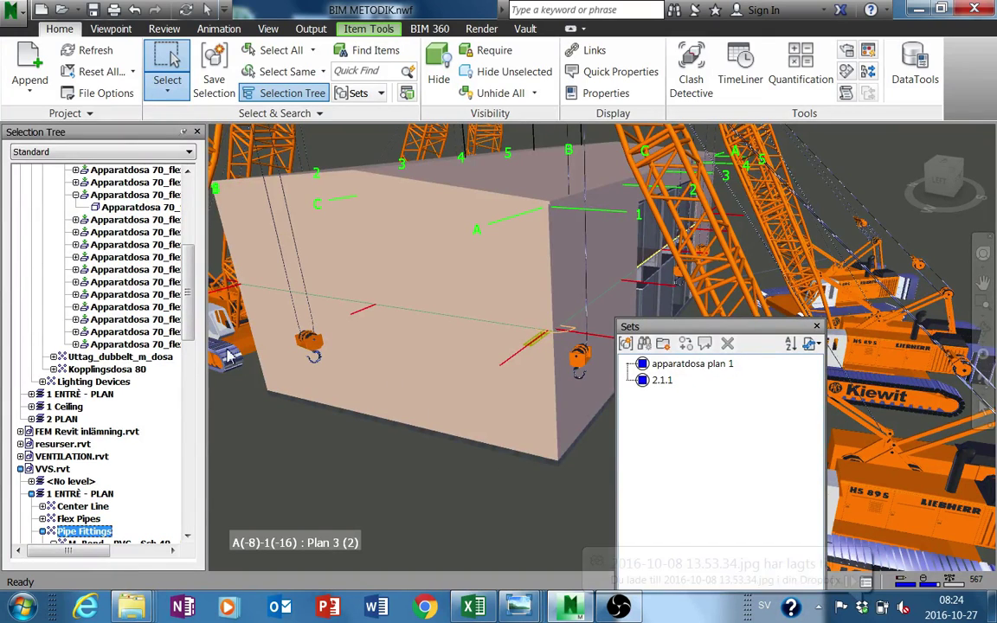
Hide the architectural model A-MODELL.rvt and clear the selection
{"action": "scroll", "coordinate": [189, 278], "scroll_direction": "up", "scroll_amount": 7}
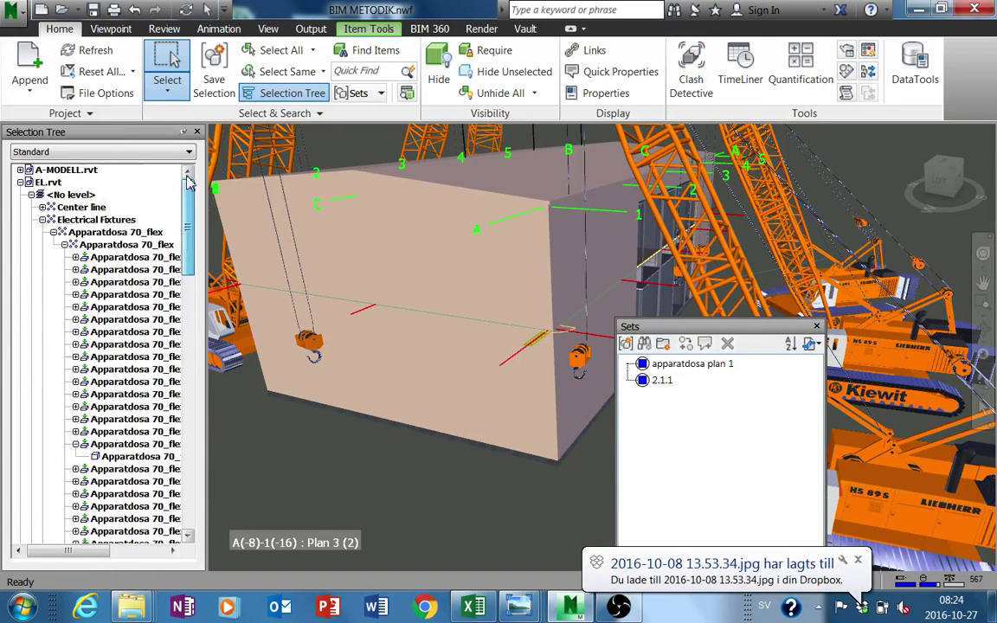
{"action": "left_click", "coordinate": [59, 171]}
{"action": "right_click", "coordinate": [59, 172]}
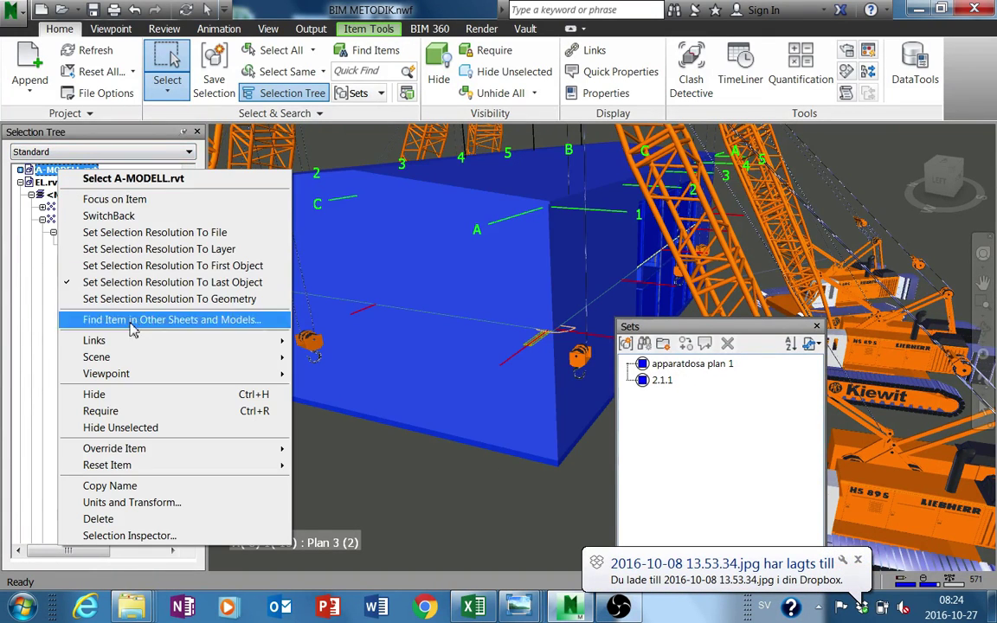
{"action": "left_click", "coordinate": [94, 395]}
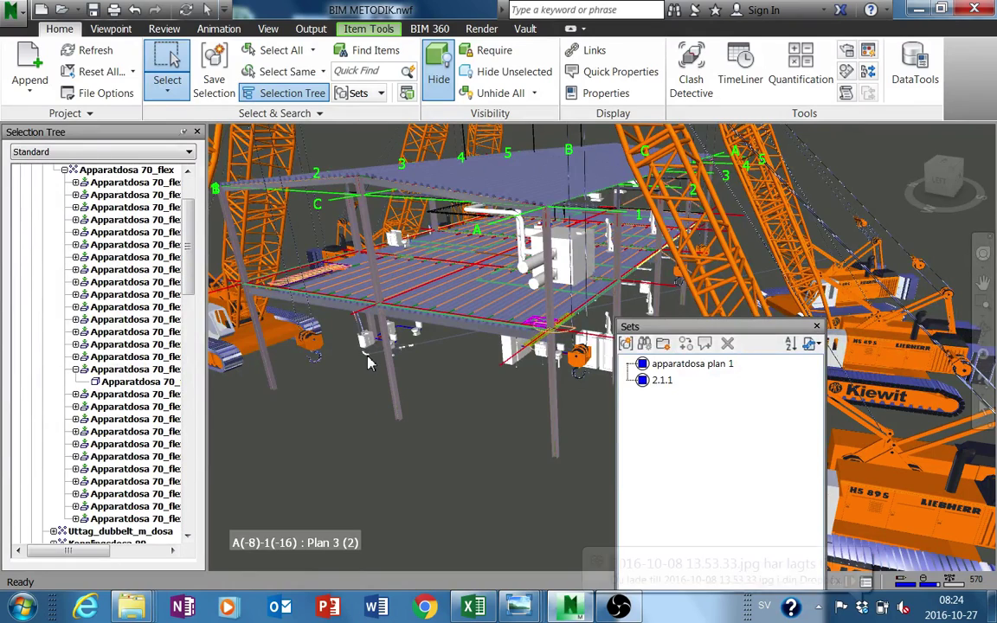
{"action": "key", "text": "Escape"}
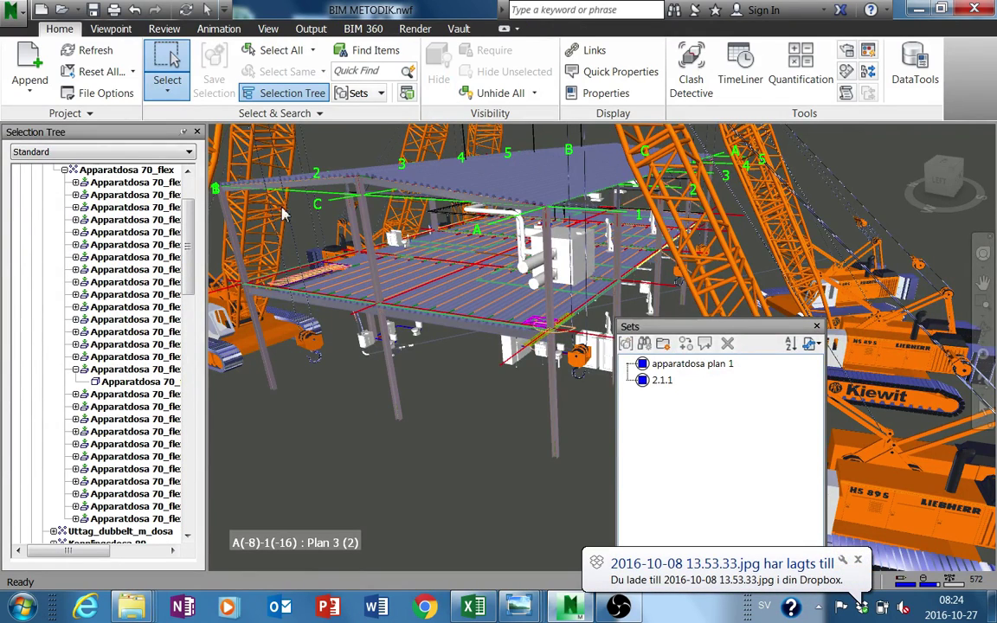
Switch back to the single Select tool and pick a PVC pipe bend below the ground floor's sanitary fixtures
{"action": "left_click", "coordinate": [167, 90]}
{"action": "left_click", "coordinate": [184, 118]}
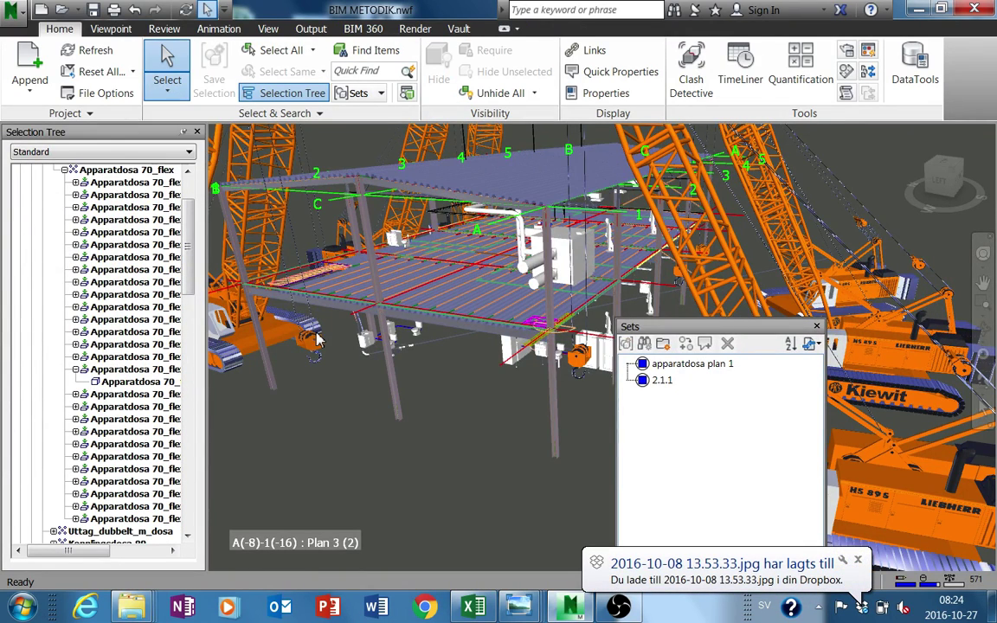
{"action": "scroll", "coordinate": [317, 342], "scroll_direction": "up", "scroll_amount": 10}
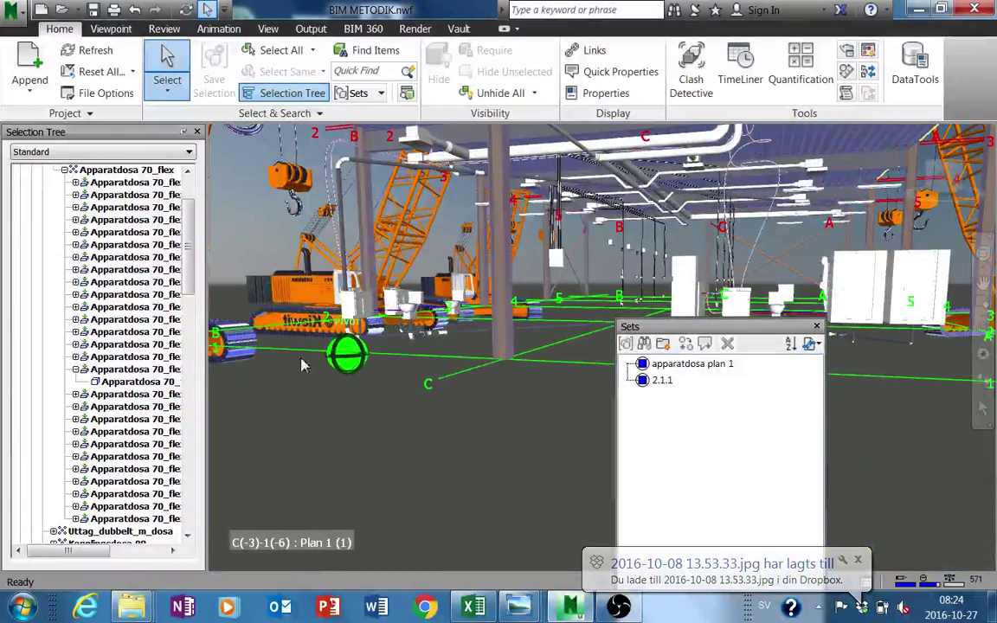
{"action": "left_click", "coordinate": [235, 367]}
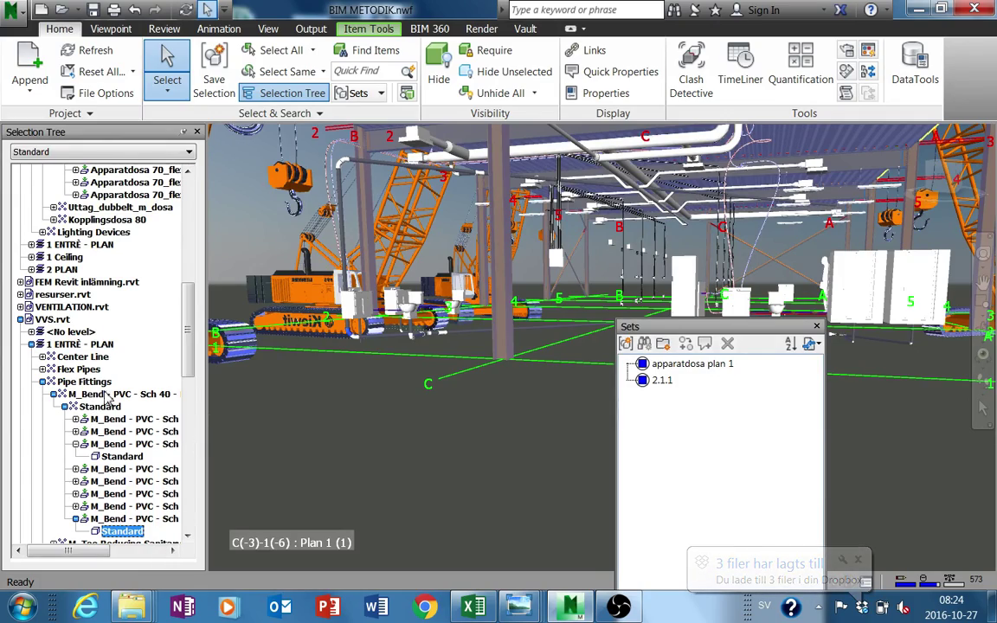
{"action": "middle_click_drag", "start_coordinate": [279, 387], "coordinate": [221, 450], "text": "shift"}
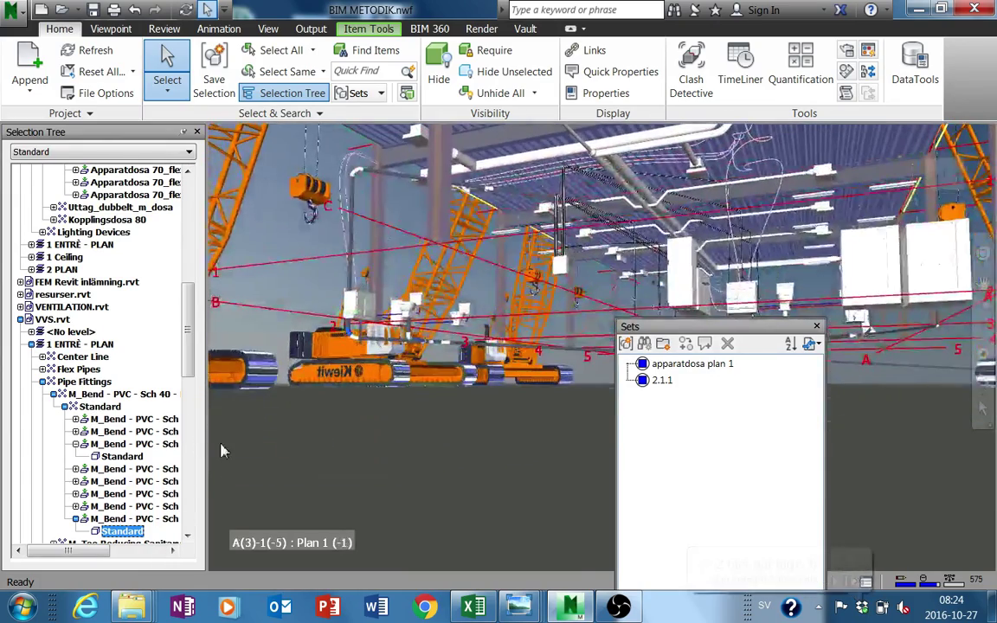
Select the parent Pipe Fittings category of the PVC bend, hide everything unselected and clear the selection in a side-on view
{"action": "left_click", "coordinate": [77, 385]}
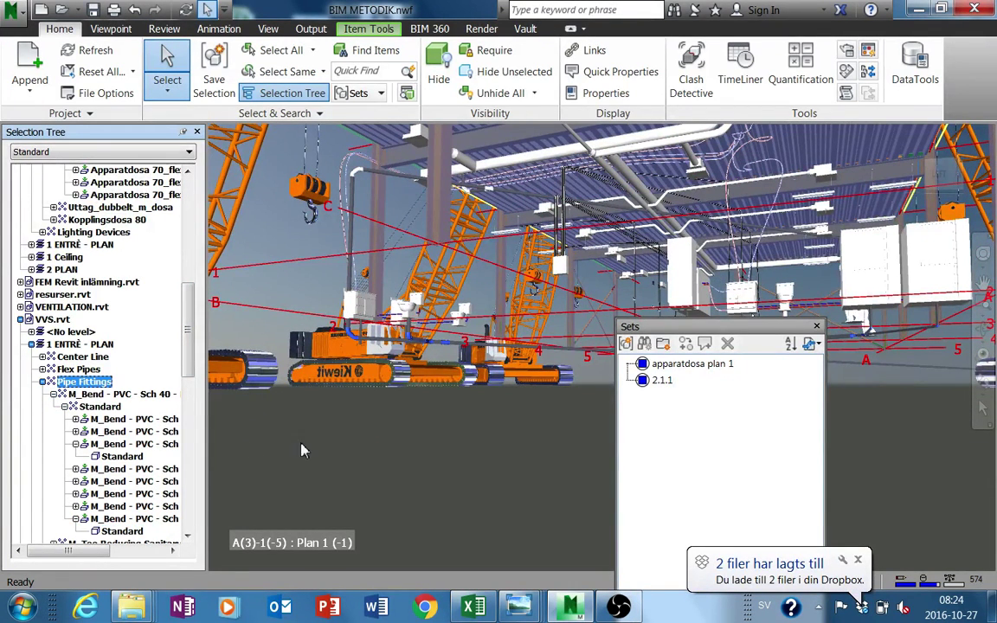
{"action": "right_click", "coordinate": [101, 389]}
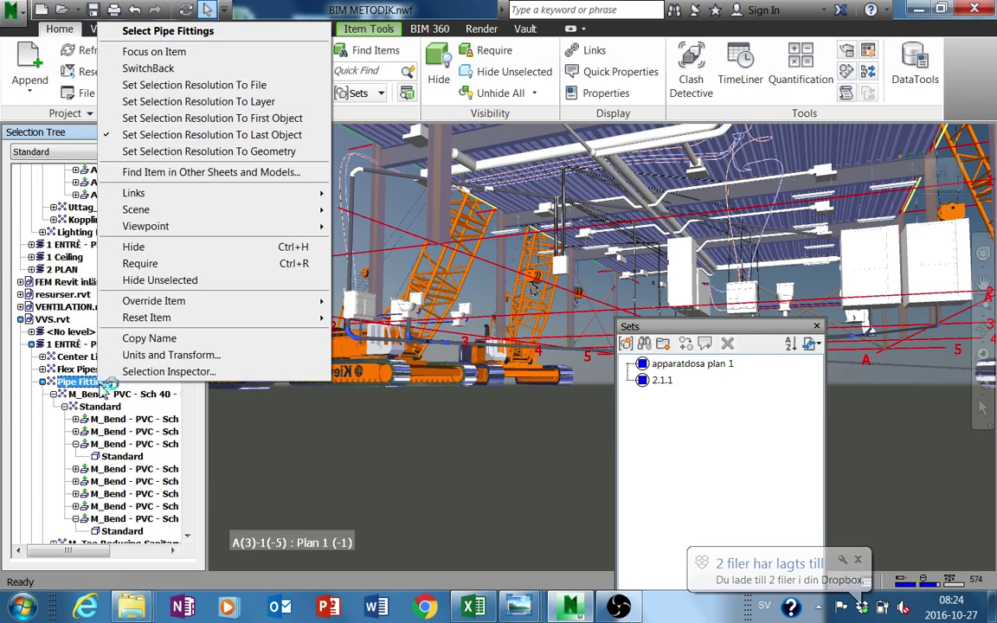
{"action": "left_click", "coordinate": [184, 283]}
{"action": "middle_click_drag", "start_coordinate": [434, 445], "coordinate": [373, 348], "text": "shift"}
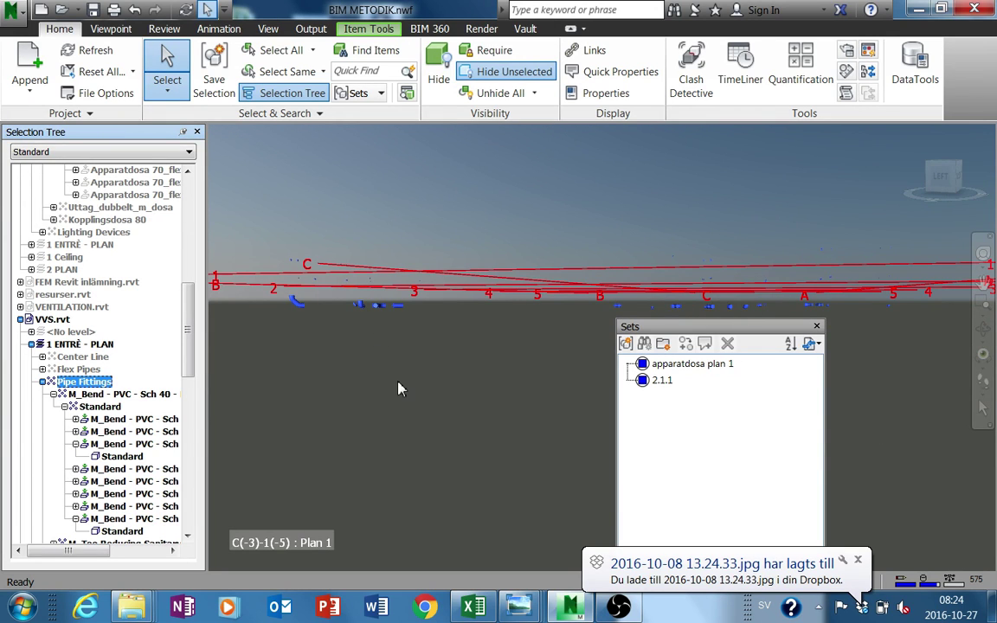
{"action": "left_click_drag", "start_coordinate": [776, 331], "coordinate": [903, 332]}
{"action": "left_click", "coordinate": [465, 405]}
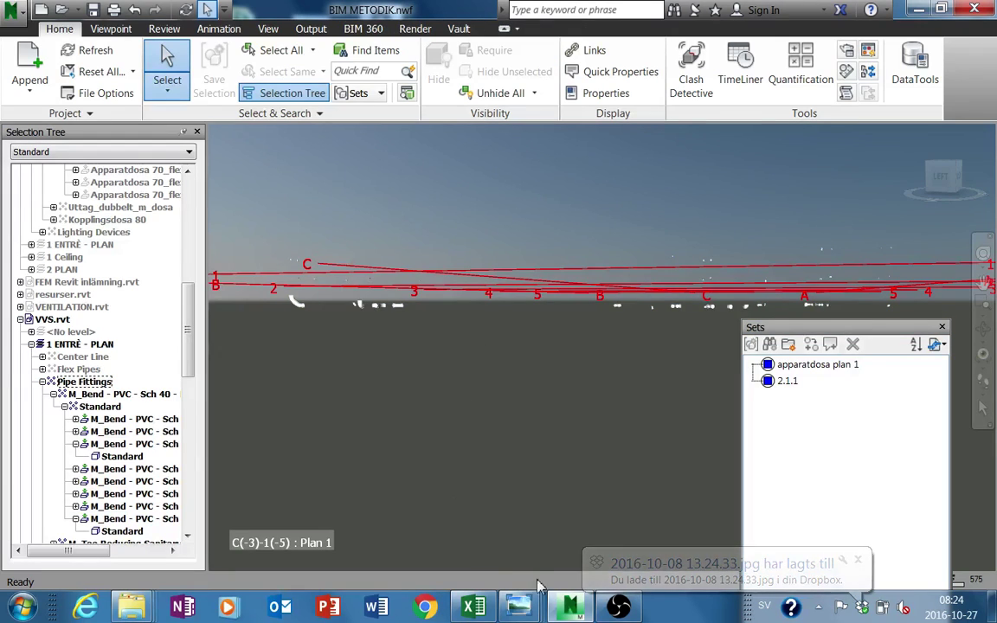
{"action": "left_click", "coordinate": [618, 605]}
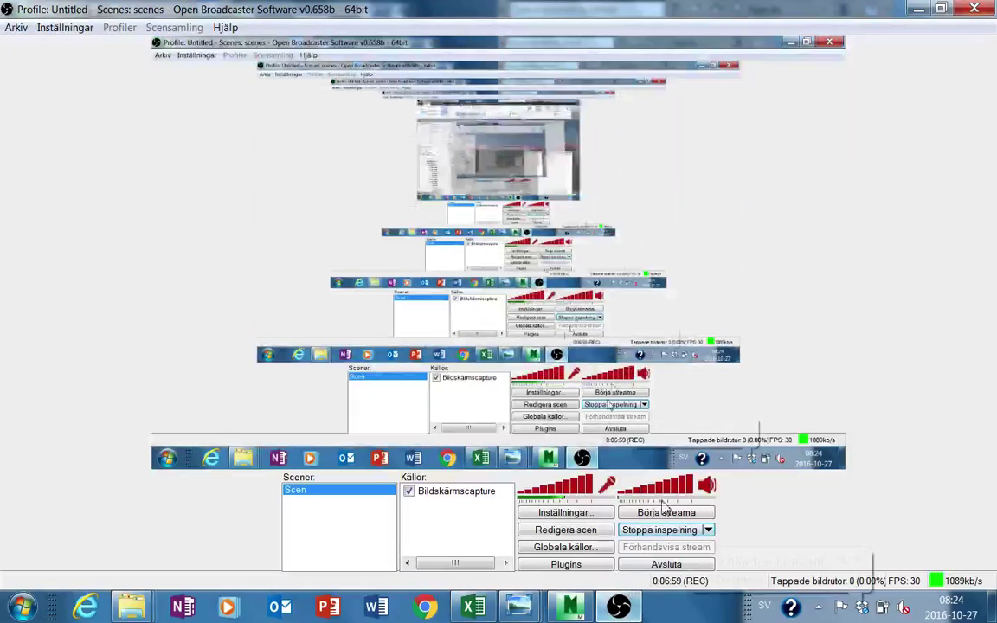